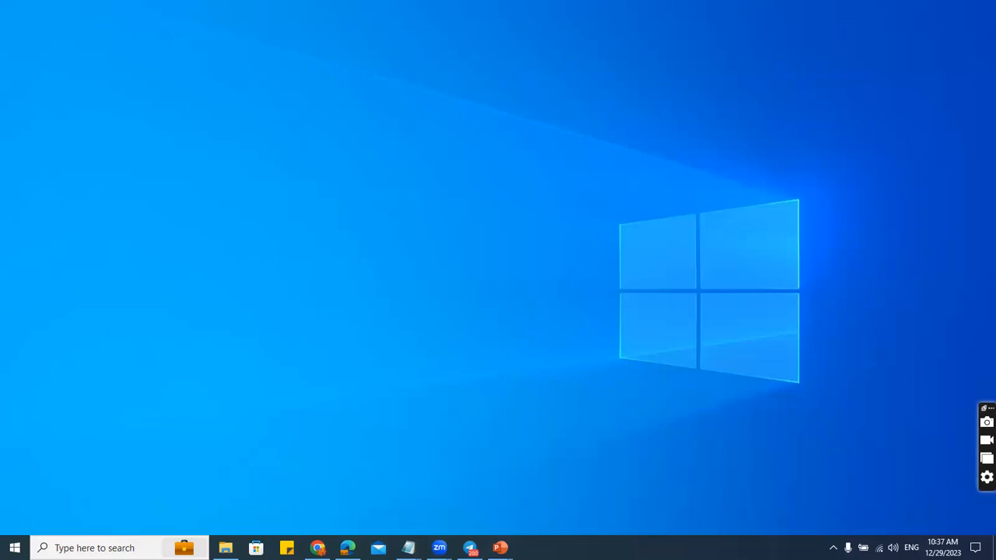
Open File Explorer from the taskbar to the Session 08 - Final Deliverables folder.
{"action": "left_click", "coordinate": [226, 548]}
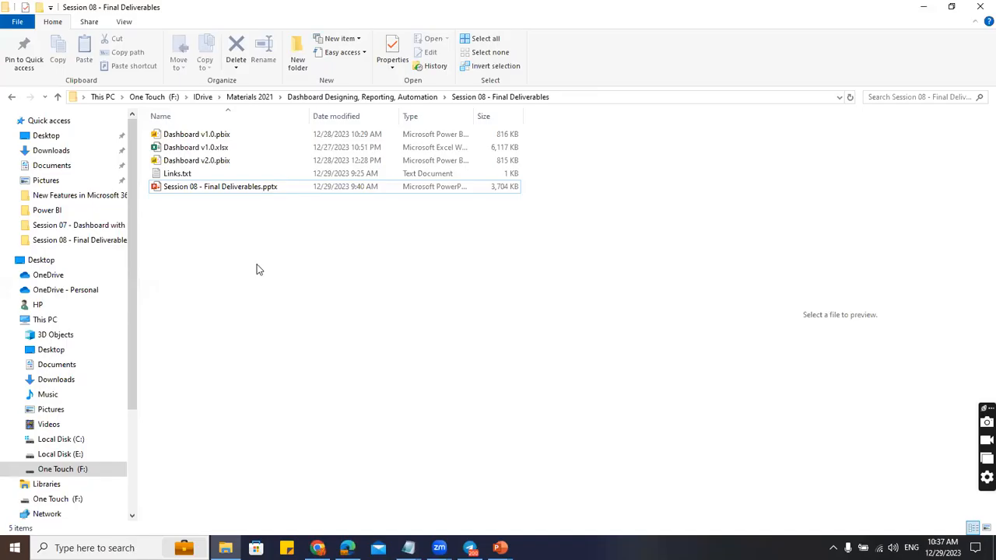
Open Dashboard v1.0.xlsx in Excel and maximize the window.
{"action": "double_click", "coordinate": [228, 148]}
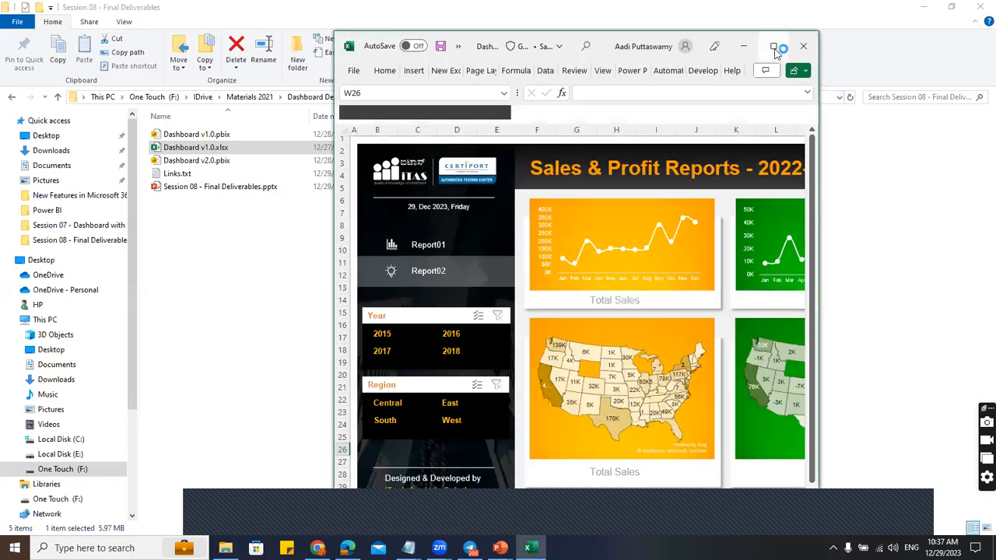
{"action": "left_click", "coordinate": [773, 47]}
Enable the workbook's external content and look over the Dashboard01 and Dashboard02 sheets.
{"action": "left_click", "coordinate": [103, 511]}
{"action": "left_click", "coordinate": [880, 258]}
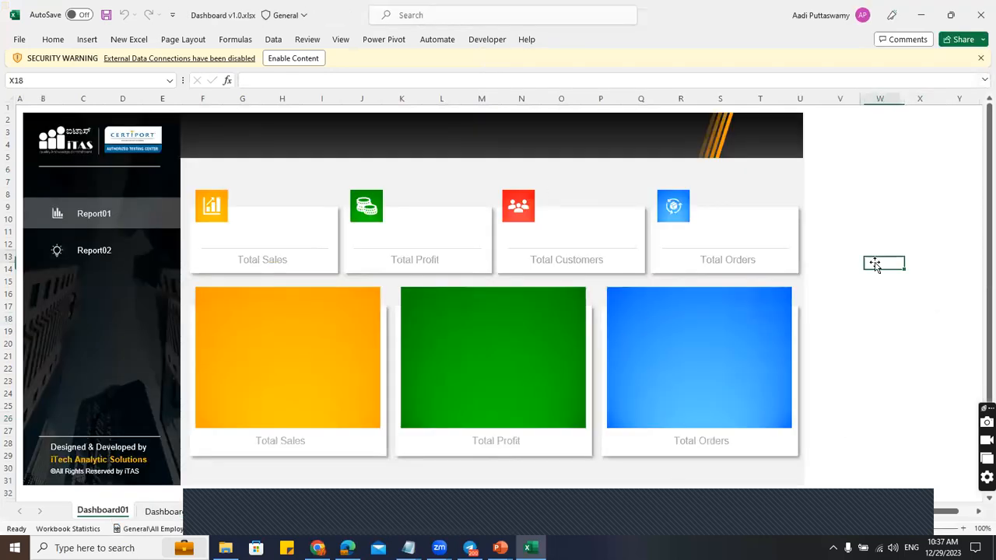
{"action": "scroll", "coordinate": [344, 253], "scroll_direction": "down", "scroll_amount": 4}
{"action": "scroll", "coordinate": [345, 253], "scroll_direction": "up", "scroll_amount": 4}
{"action": "left_click", "coordinate": [304, 61]}
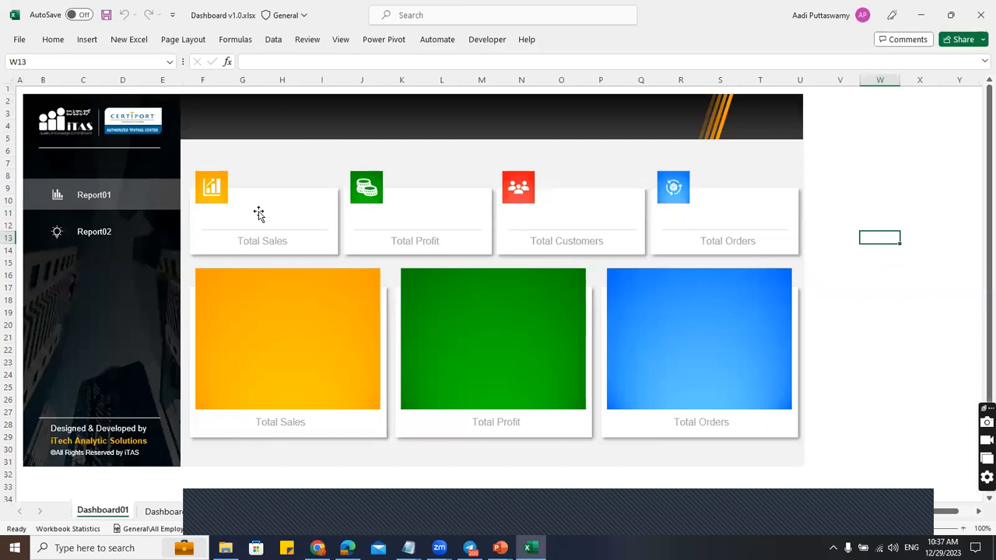
{"action": "left_click", "coordinate": [152, 517]}
{"action": "left_click", "coordinate": [115, 517]}
Inspect the empty Total Sales tile, then close Excel without saving.
{"action": "left_click", "coordinate": [281, 221]}
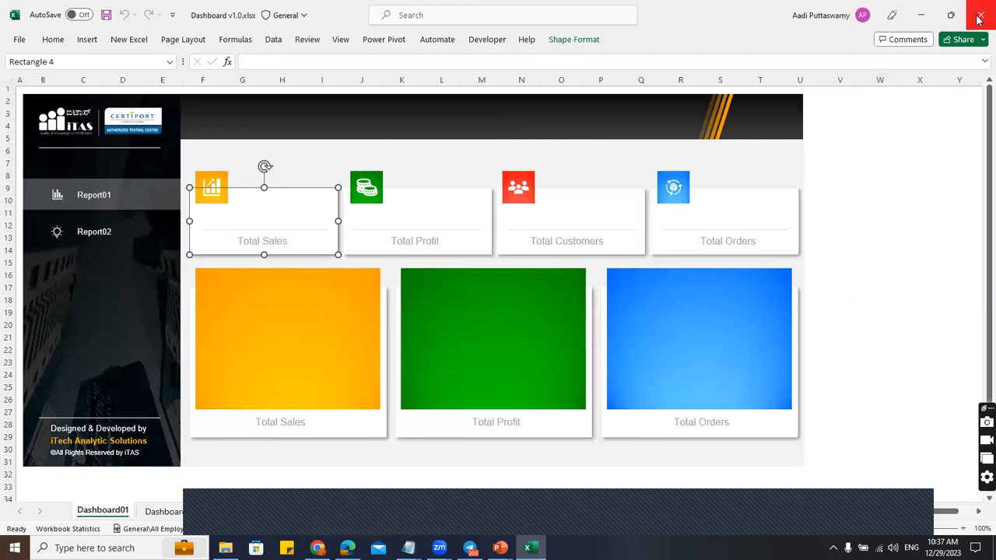
{"action": "left_click", "coordinate": [335, 311]}
{"action": "left_click", "coordinate": [877, 298]}
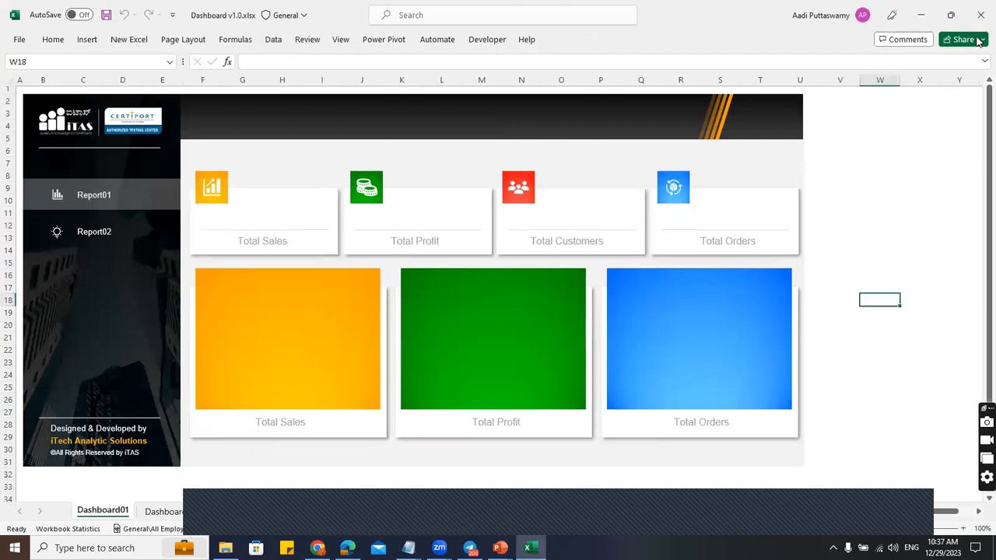
{"action": "left_click", "coordinate": [980, 14]}
{"action": "left_click", "coordinate": [585, 442]}
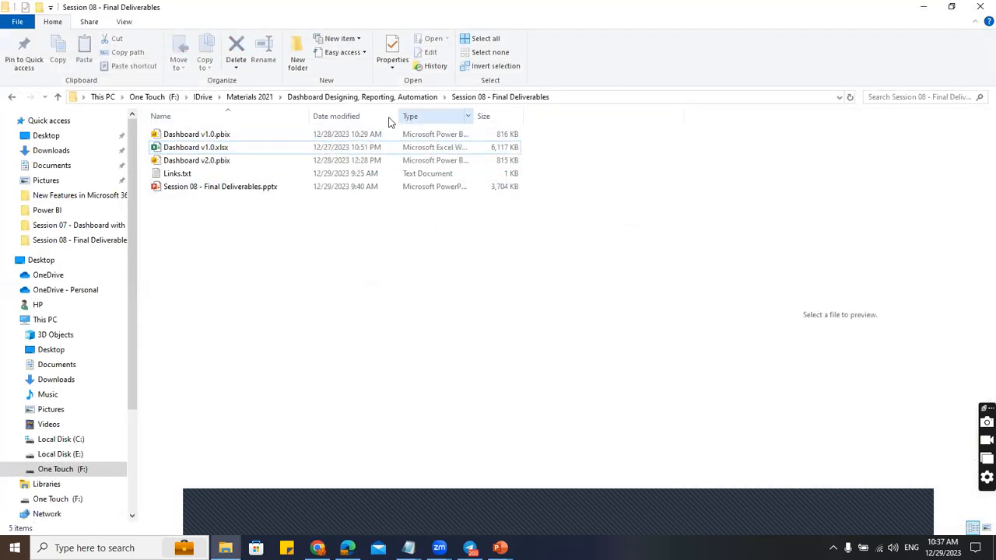
Open Session 07's Dashboard v1.0.xlsx to check it, then close it without saving.
{"action": "left_click", "coordinate": [396, 98]}
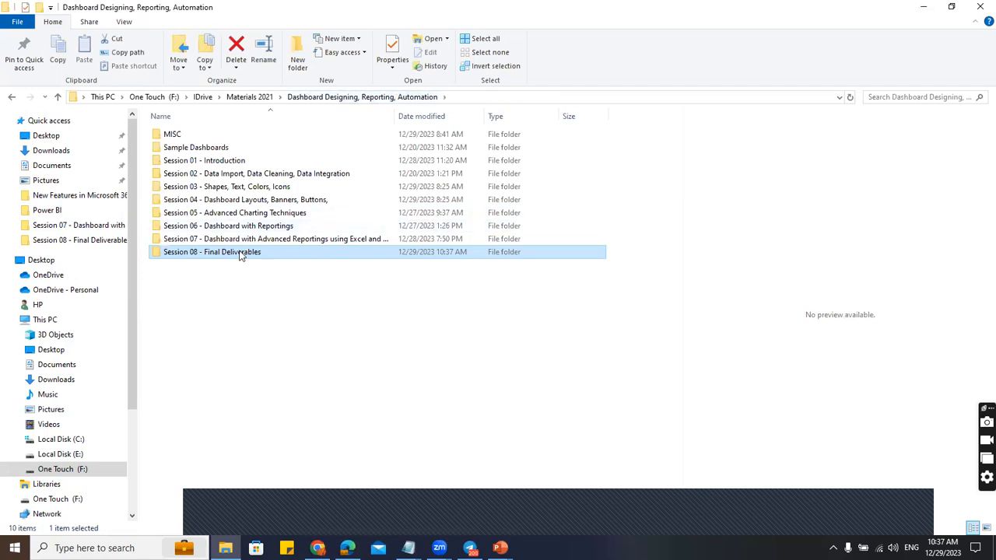
{"action": "double_click", "coordinate": [238, 240]}
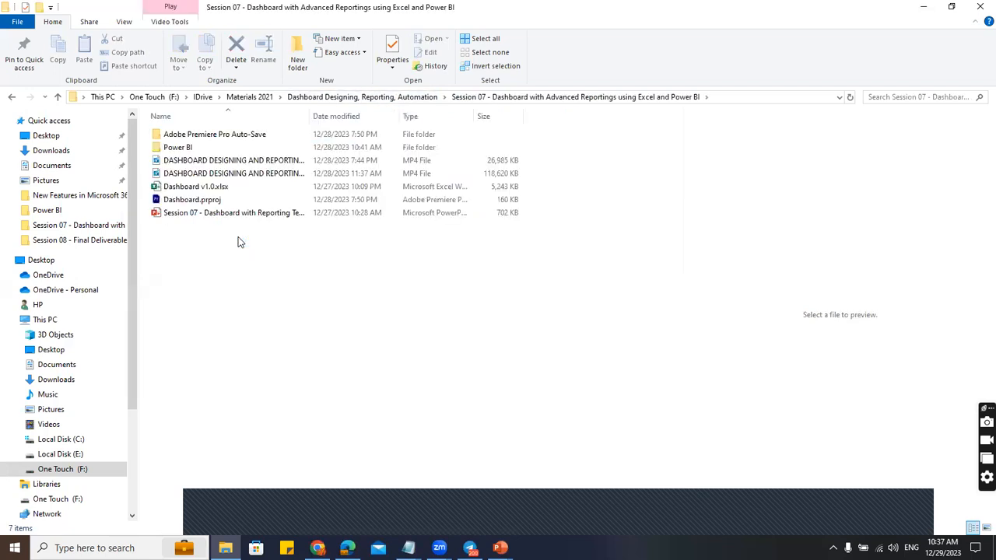
{"action": "left_click", "coordinate": [216, 187]}
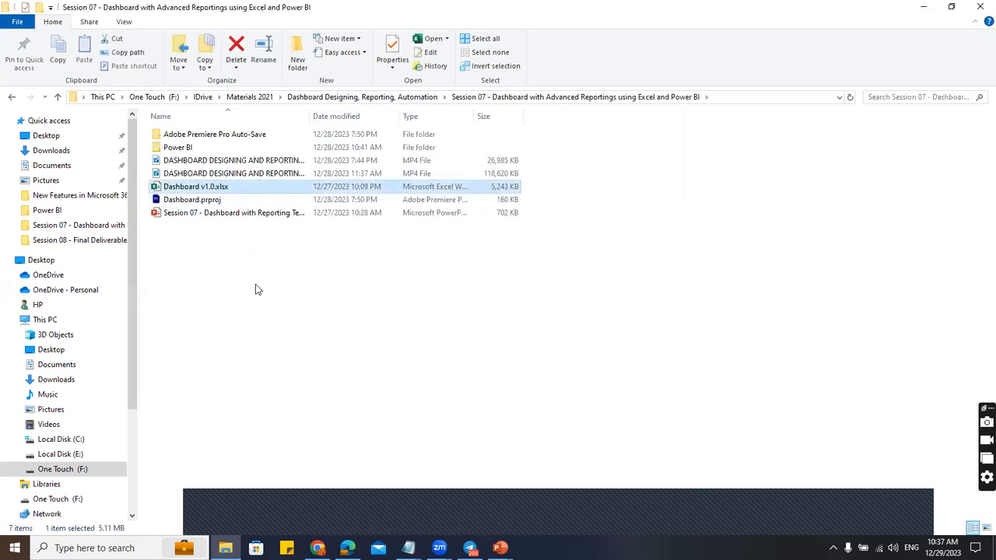
{"action": "key", "text": "Return"}
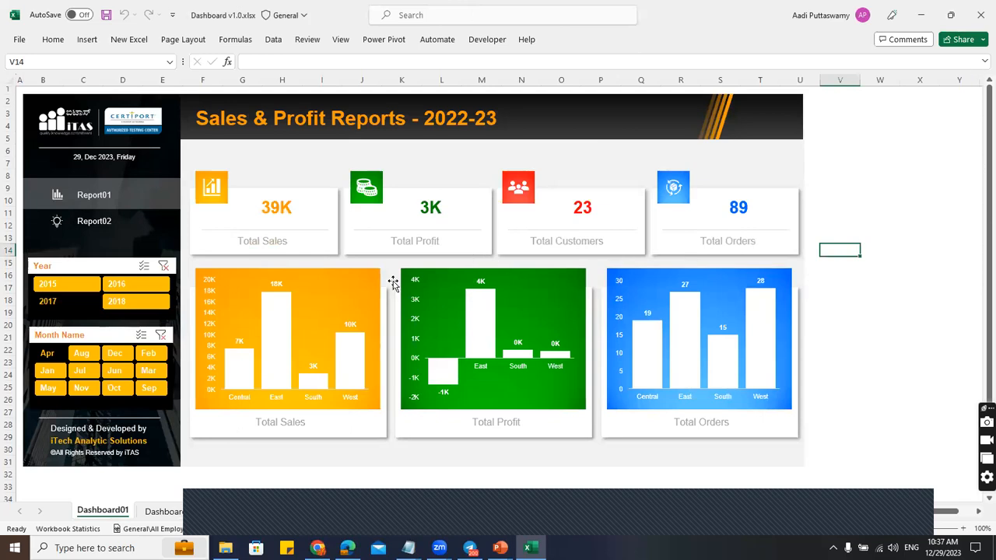
{"action": "left_click", "coordinate": [980, 15]}
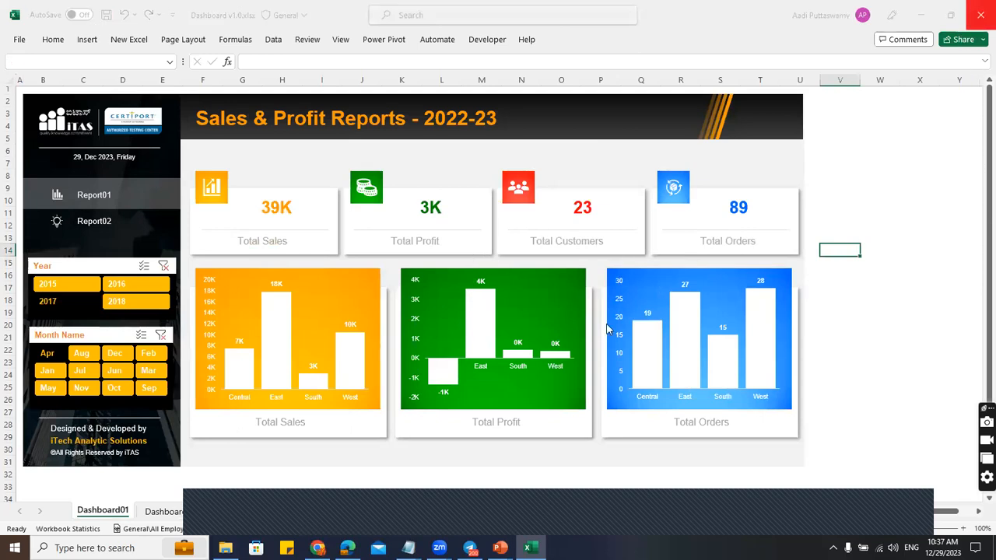
{"action": "left_click", "coordinate": [637, 428]}
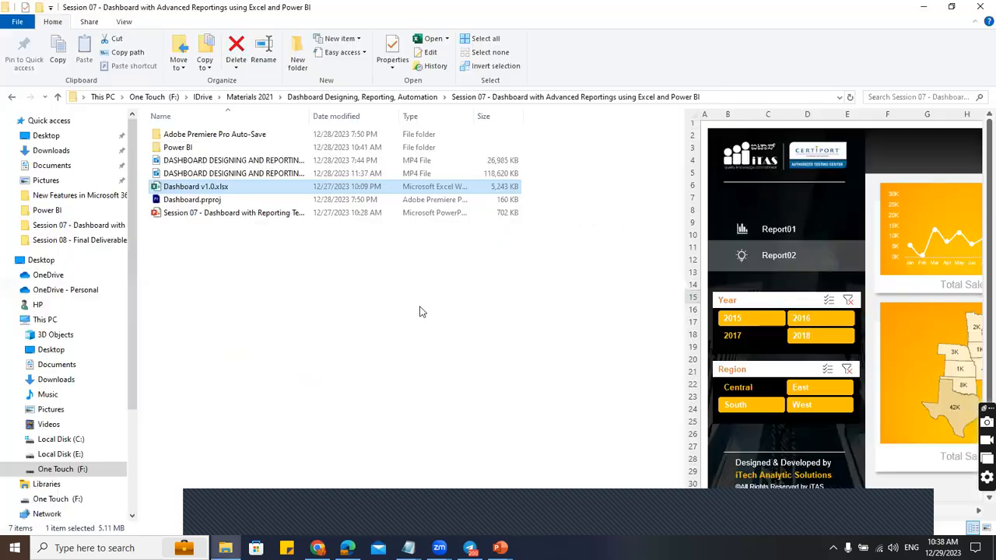
Copy Session 07's Dashboard v1.0.xlsx into Session 08, replacing the existing file.
{"action": "left_click", "coordinate": [421, 312]}
{"action": "left_click", "coordinate": [245, 189]}
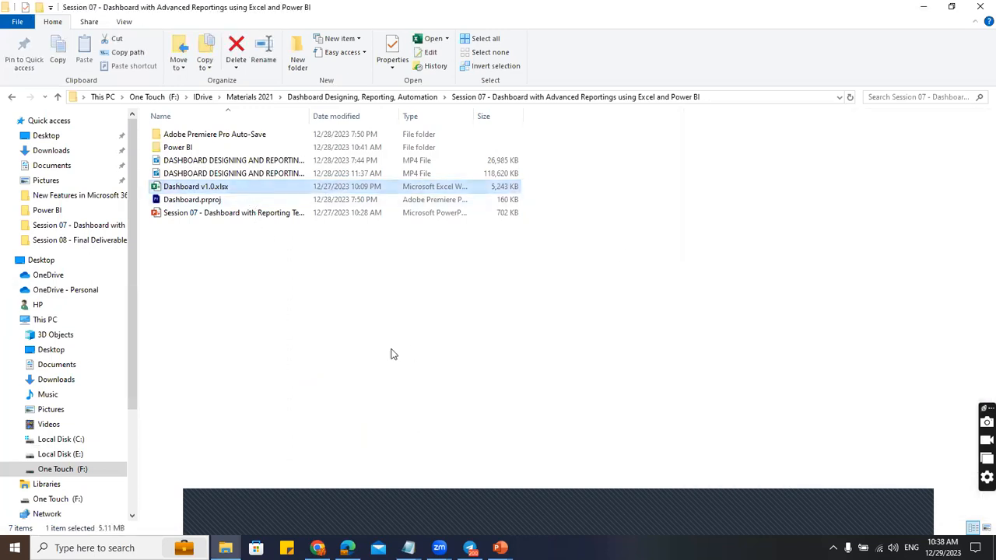
{"action": "right_click", "coordinate": [188, 190]}
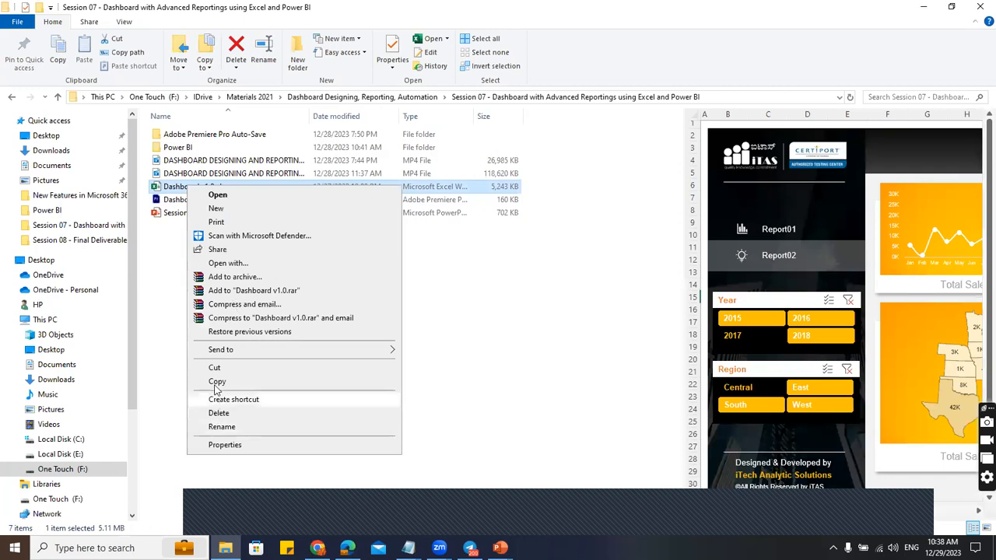
{"action": "left_click", "coordinate": [217, 383]}
{"action": "key", "text": "alt+Up"}
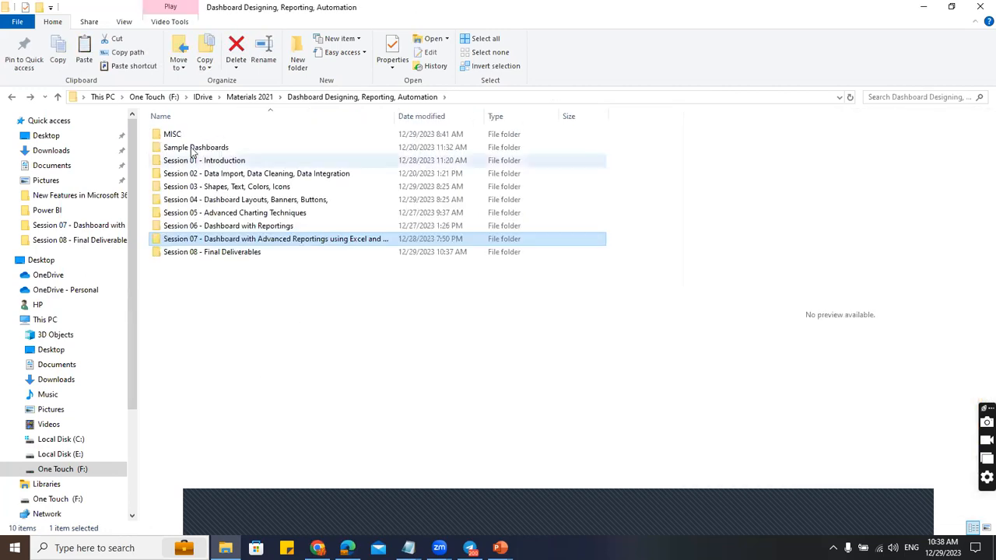
{"action": "double_click", "coordinate": [214, 252]}
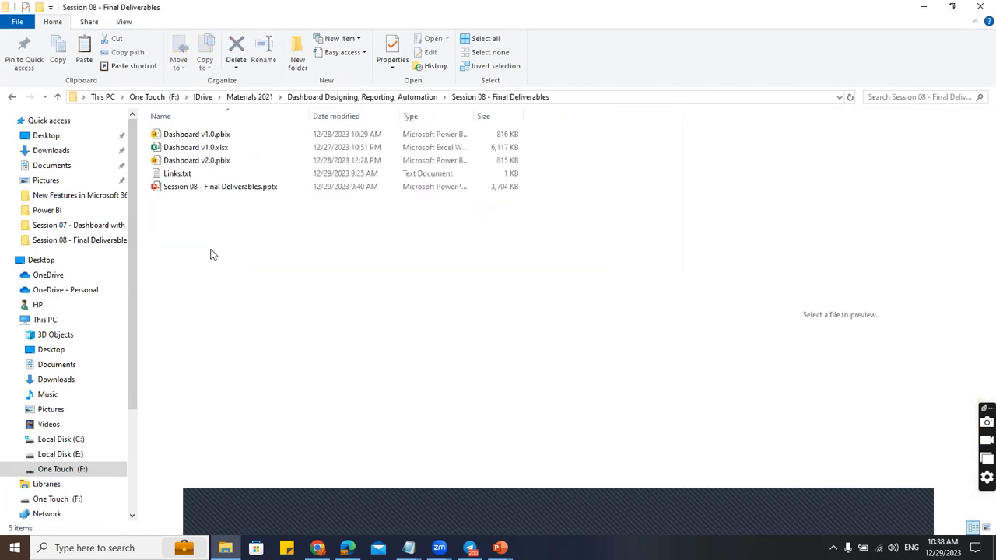
{"action": "key", "text": "ctrl+v"}
{"action": "left_click", "coordinate": [486, 188]}
{"action": "left_click", "coordinate": [265, 147]}
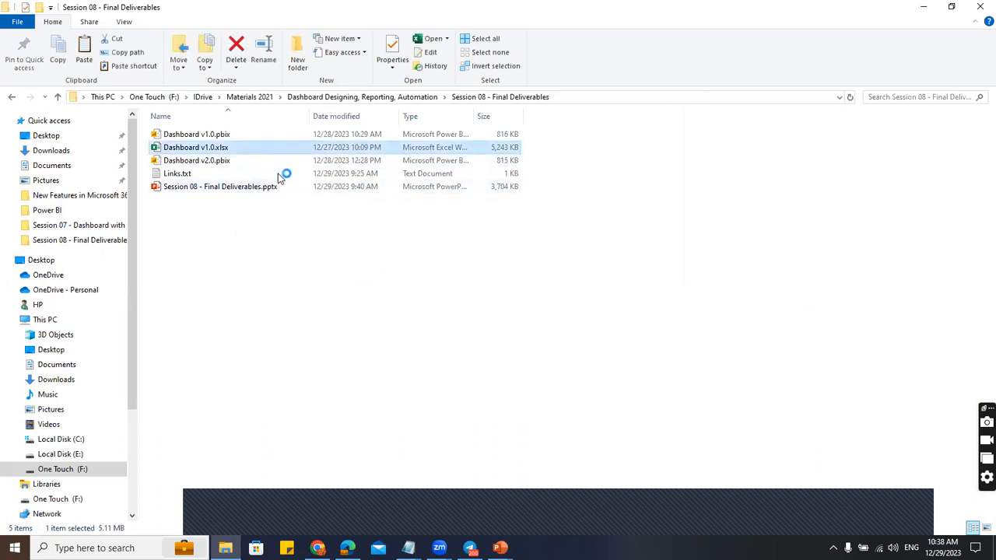
Open the replaced workbook on Dashboard01, showing 39K sales, 3K profit, 23 customers and 89 orders.
{"action": "key", "text": "Return"}
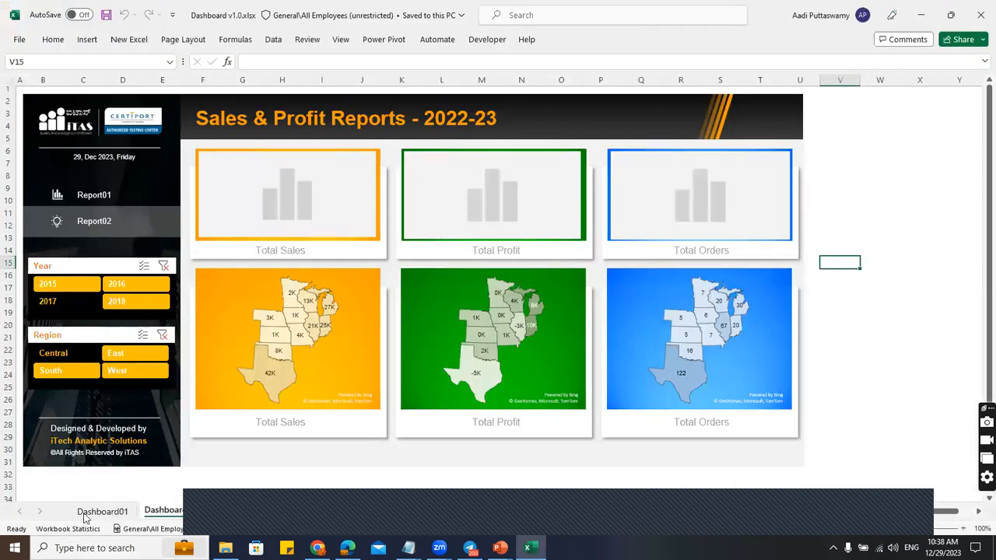
{"action": "left_click", "coordinate": [88, 511]}
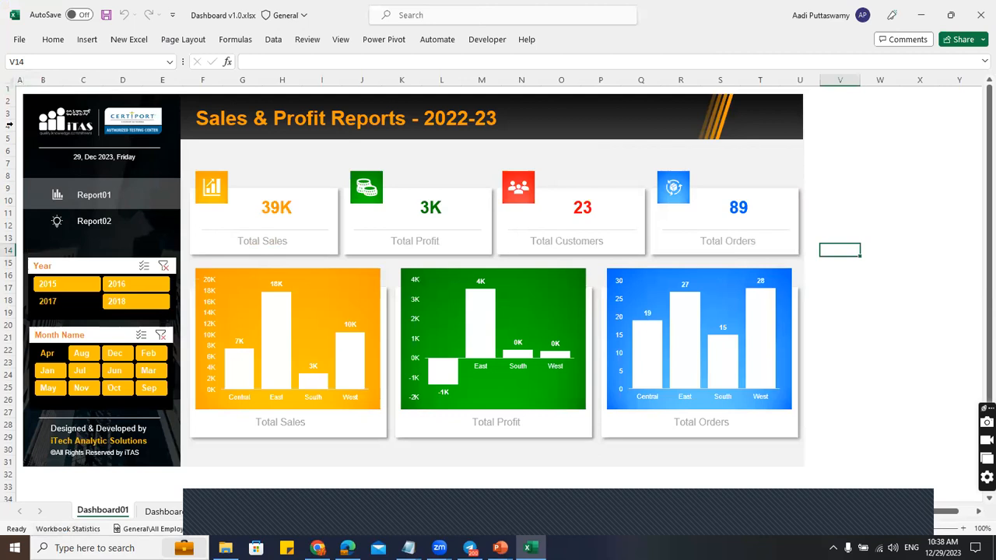
{"action": "left_click", "coordinate": [340, 42]}
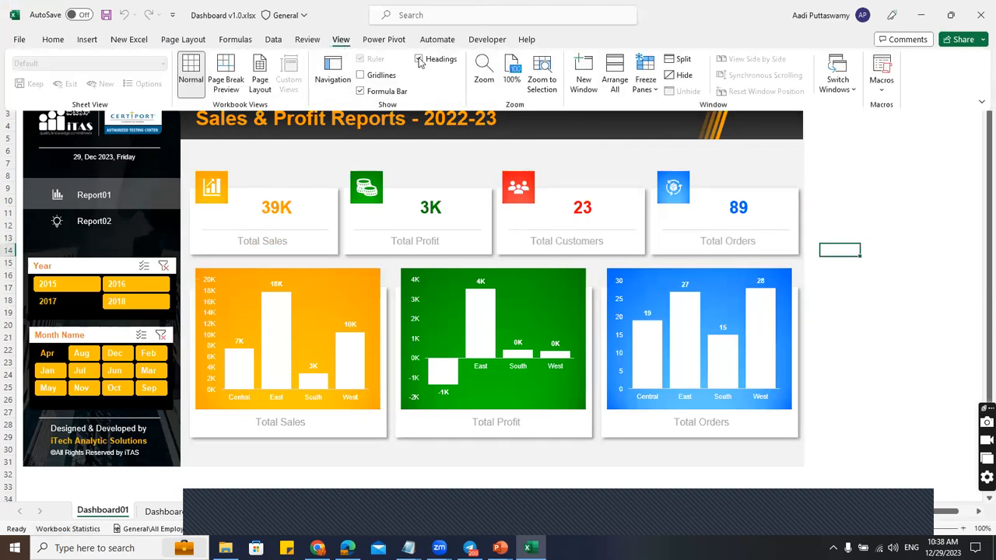
Turn off Headings in the View tab's Show group on Dashboard01.
{"action": "left_click", "coordinate": [418, 60]}
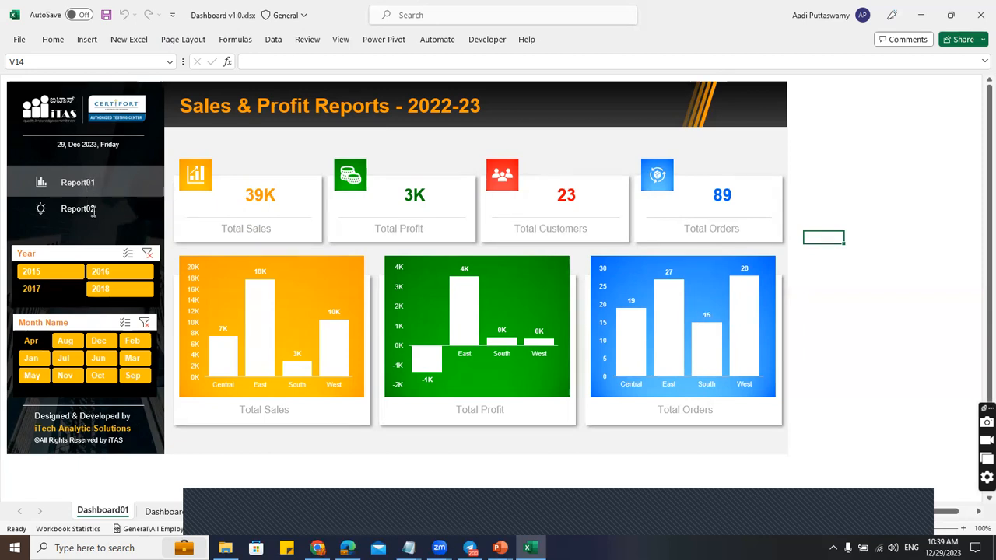
Combine the sidebar's Report02 icon and label into one shape group, Group 40.
{"action": "left_click", "coordinate": [54, 196]}
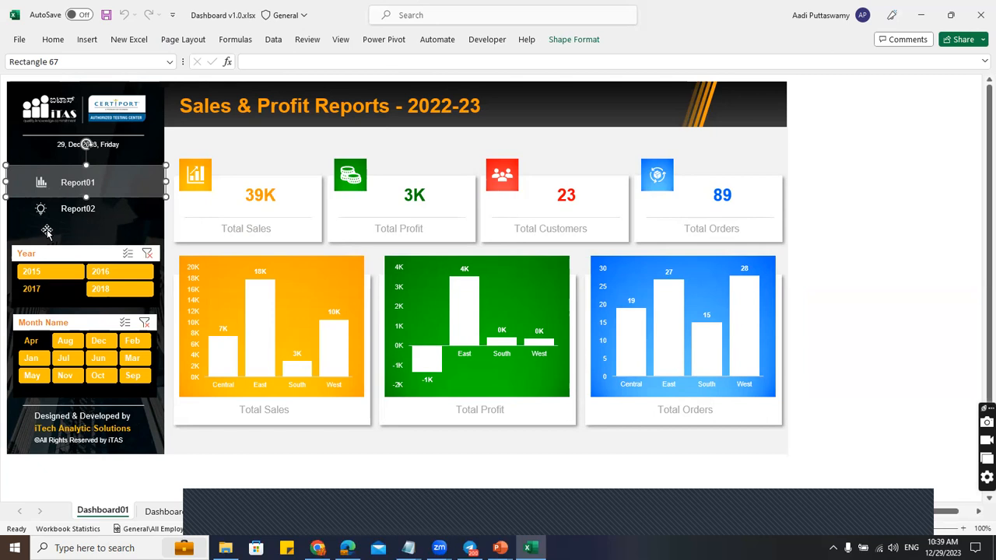
{"action": "left_click", "coordinate": [63, 211]}
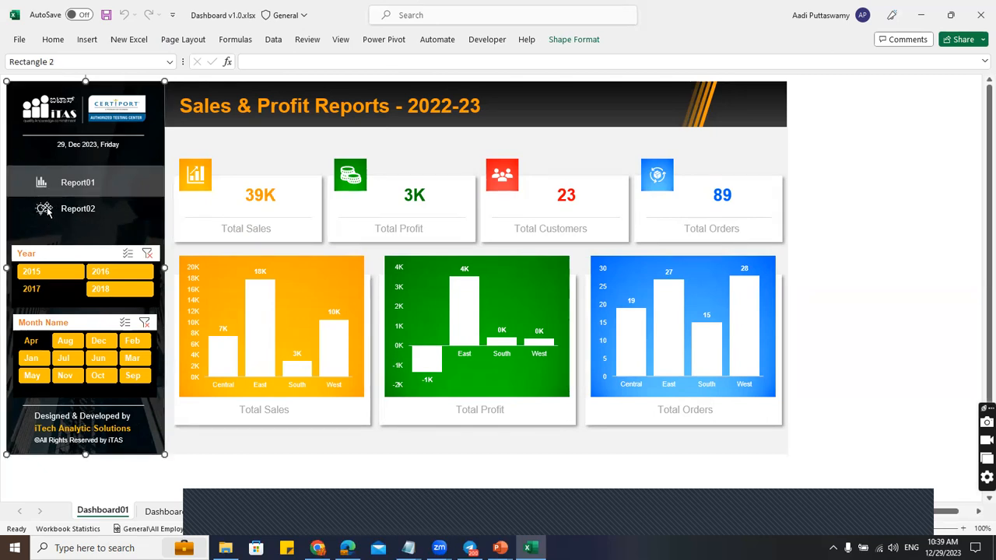
{"action": "left_click", "coordinate": [92, 208]}
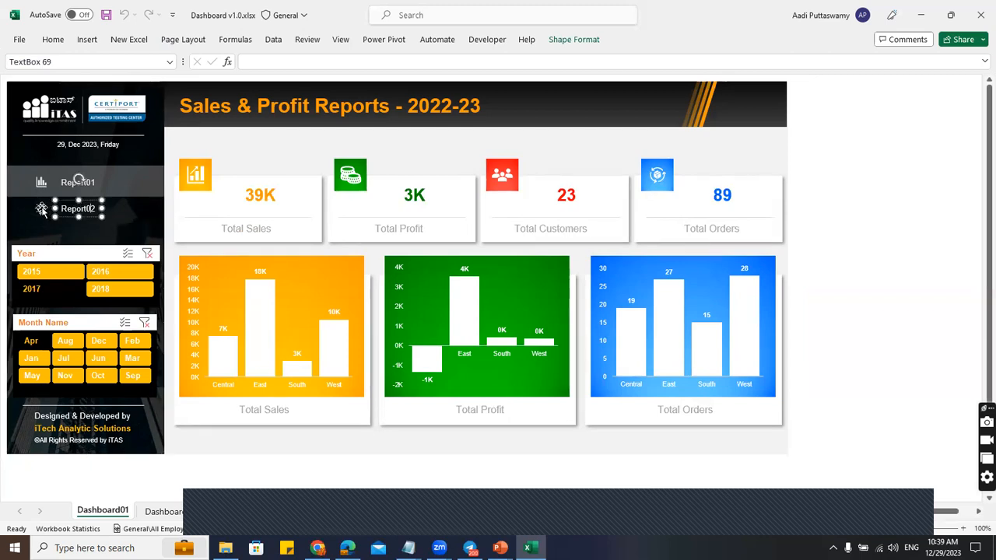
{"action": "left_click", "coordinate": [41, 208], "text": "shift"}
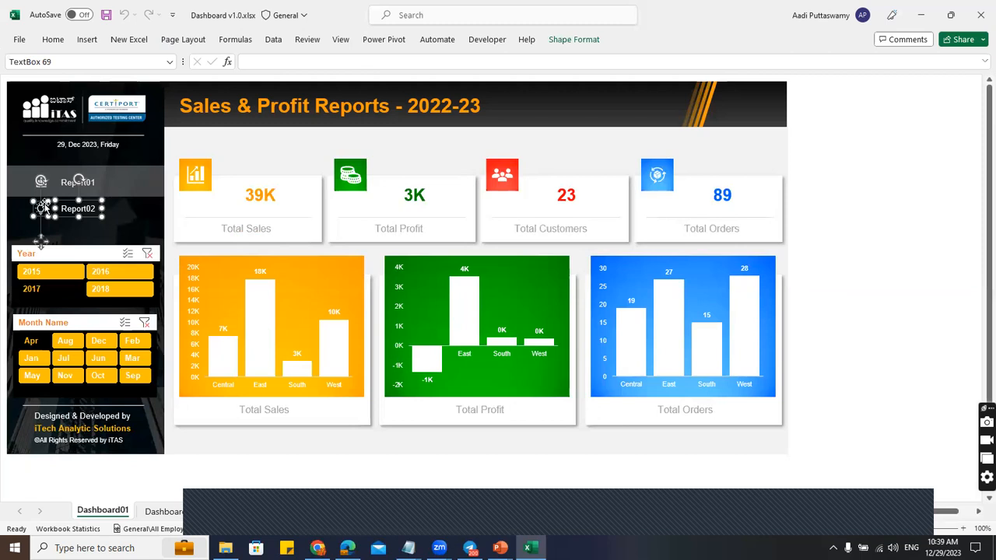
{"action": "right_click", "coordinate": [47, 210]}
{"action": "mouse_move", "coordinate": [82, 314]}
{"action": "left_click", "coordinate": [218, 314]}
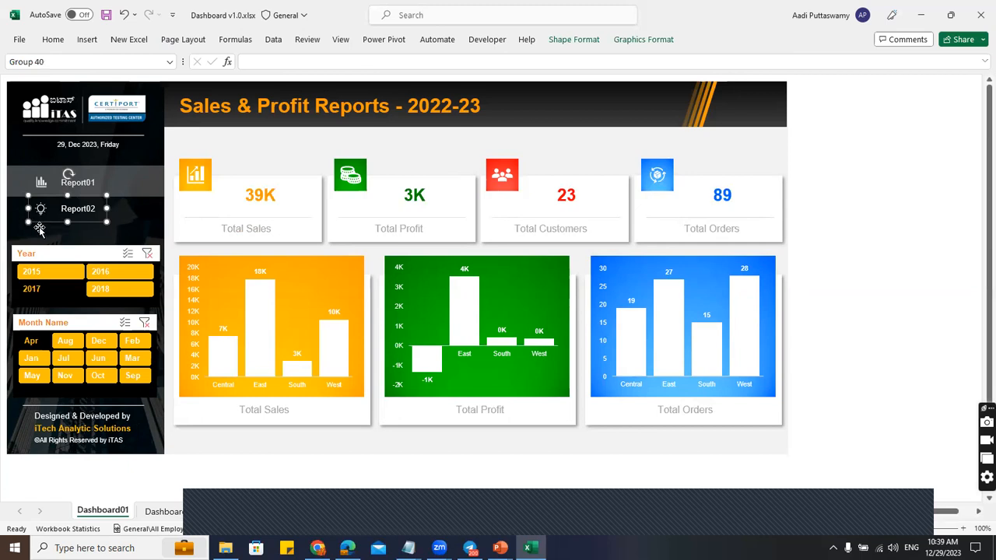
Hyperlink the Report02 group to the Dashboard02 sheet with the ScreenTip 'Report 02'.
{"action": "right_click", "coordinate": [80, 227]}
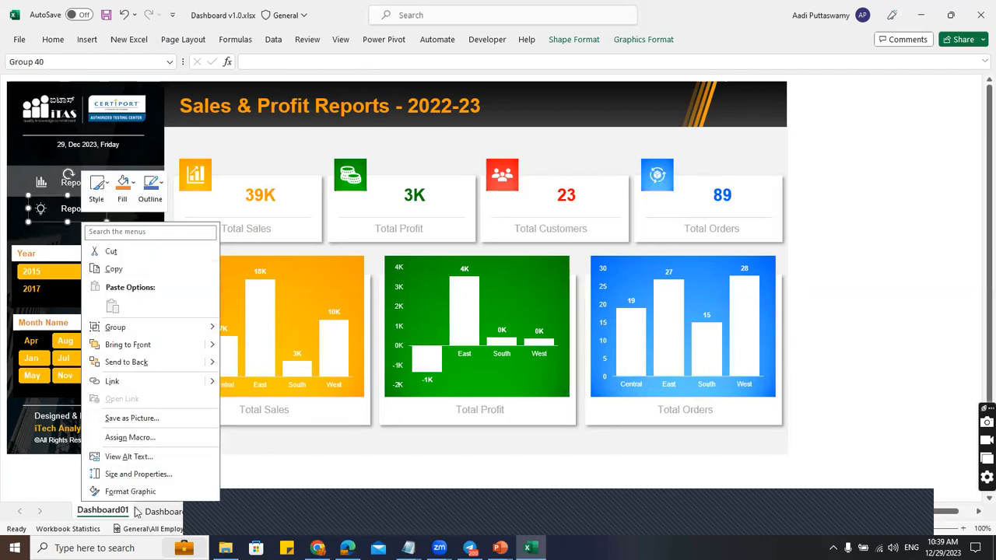
{"action": "left_click", "coordinate": [125, 384]}
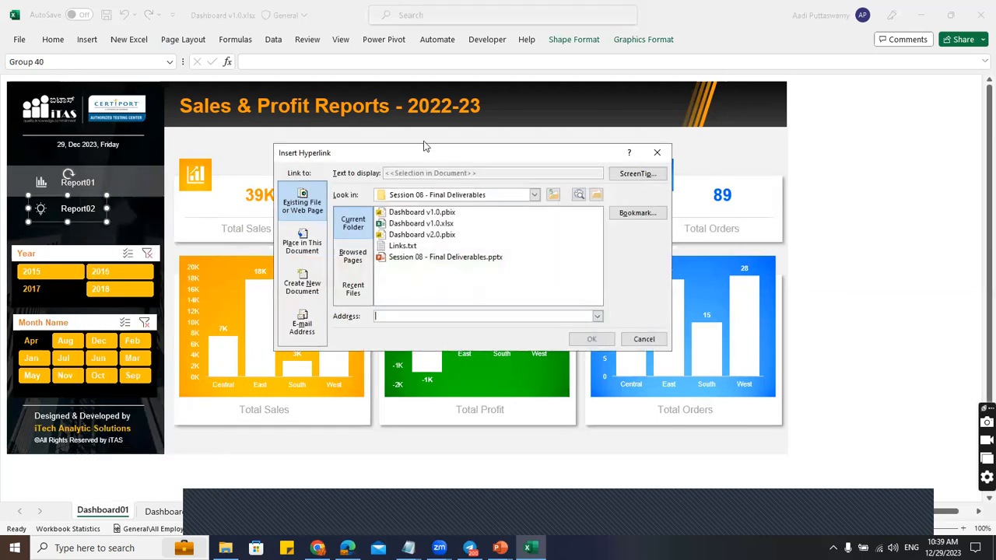
{"action": "left_click", "coordinate": [303, 246]}
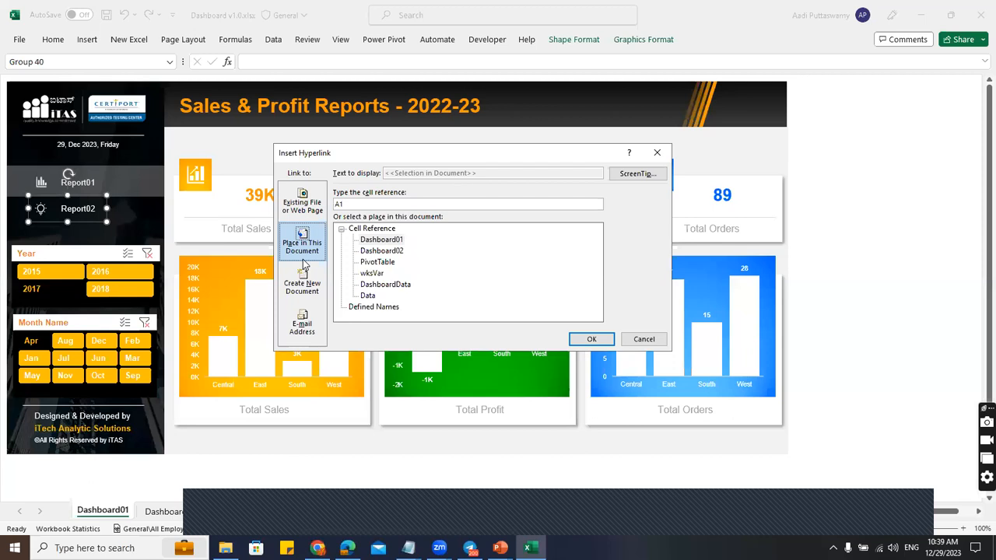
{"action": "left_click", "coordinate": [381, 251]}
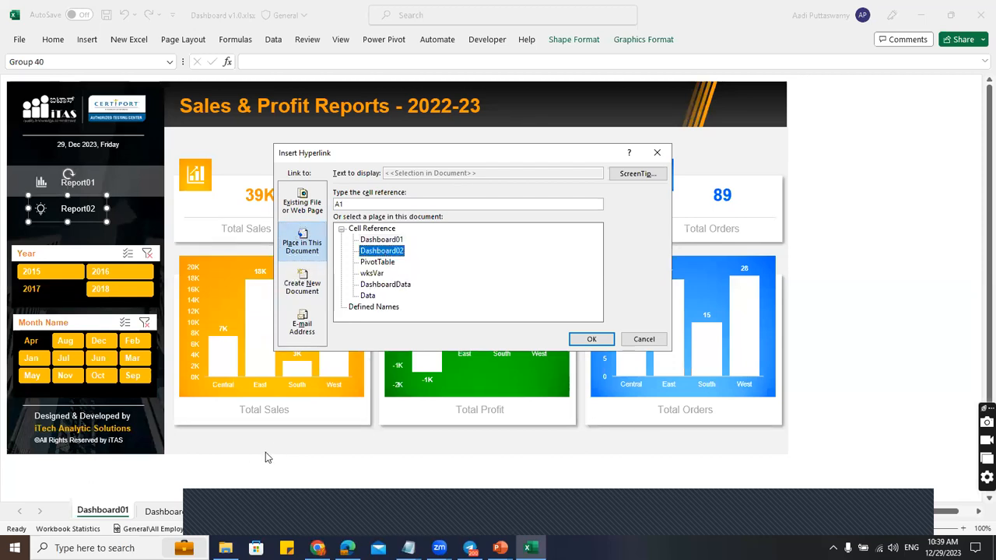
{"action": "left_click", "coordinate": [629, 175]}
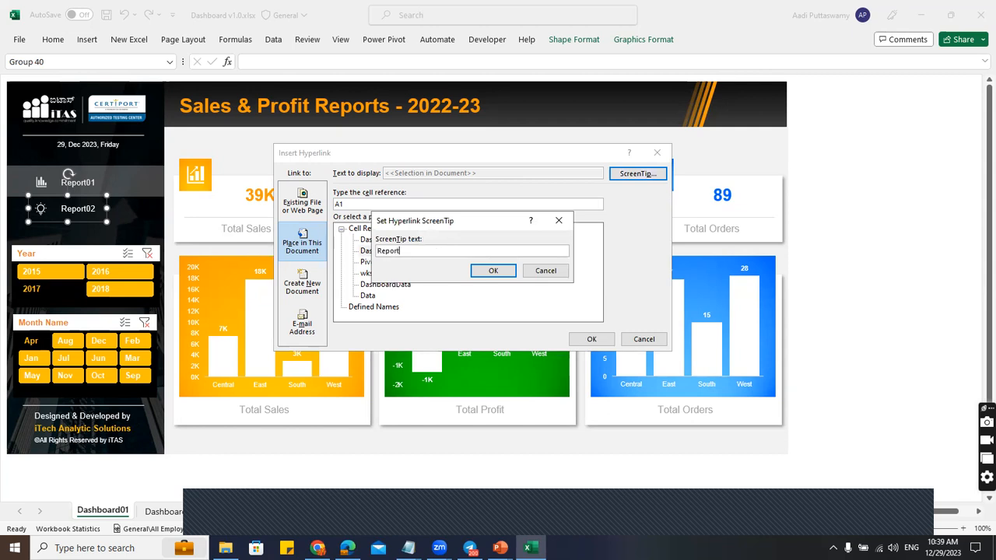
{"action": "left_click", "coordinate": [493, 271]}
{"action": "left_click", "coordinate": [589, 340]}
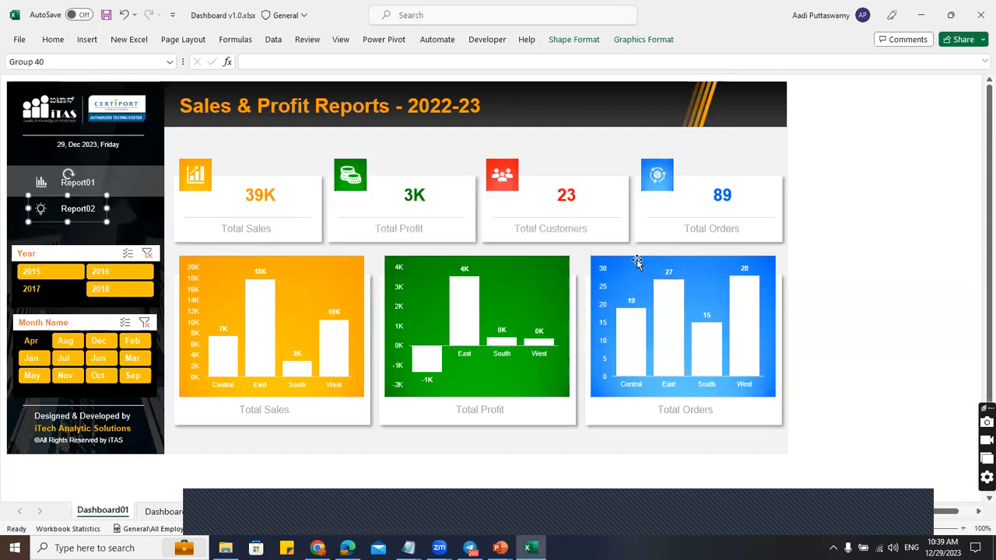
{"action": "left_click", "coordinate": [824, 237]}
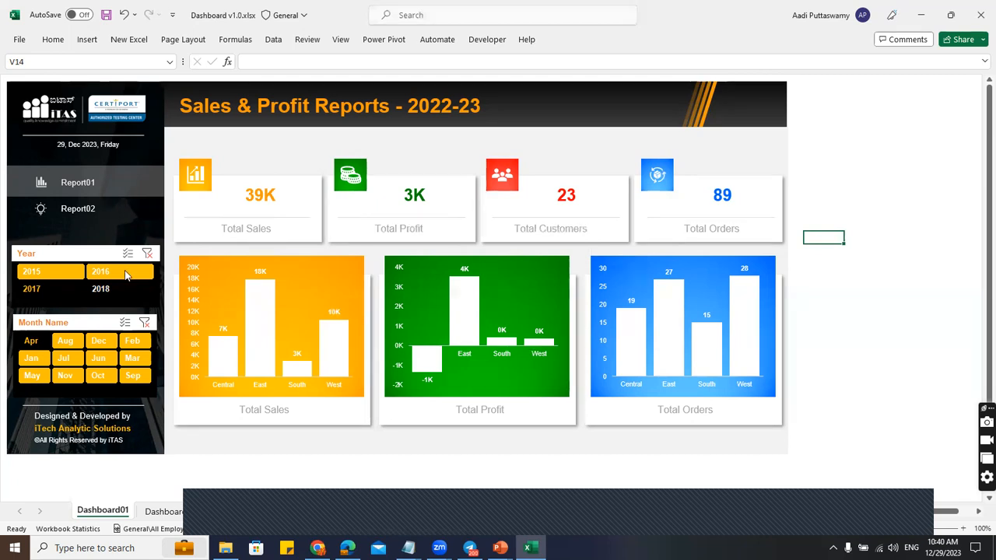
Toggle the 2018 year filter, then follow the Report02 link to Dashboard02 and return.
{"action": "left_click", "coordinate": [123, 288]}
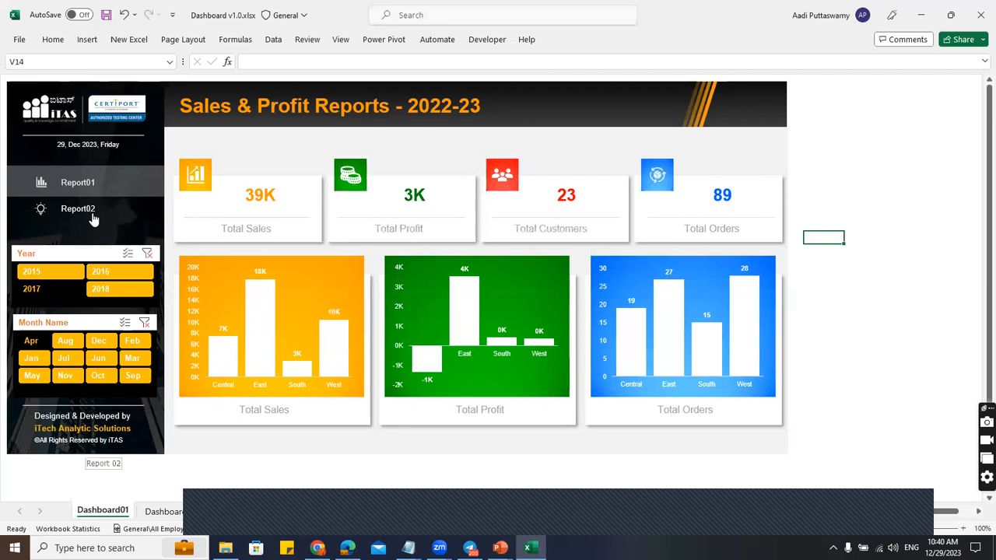
{"action": "left_click", "coordinate": [195, 476]}
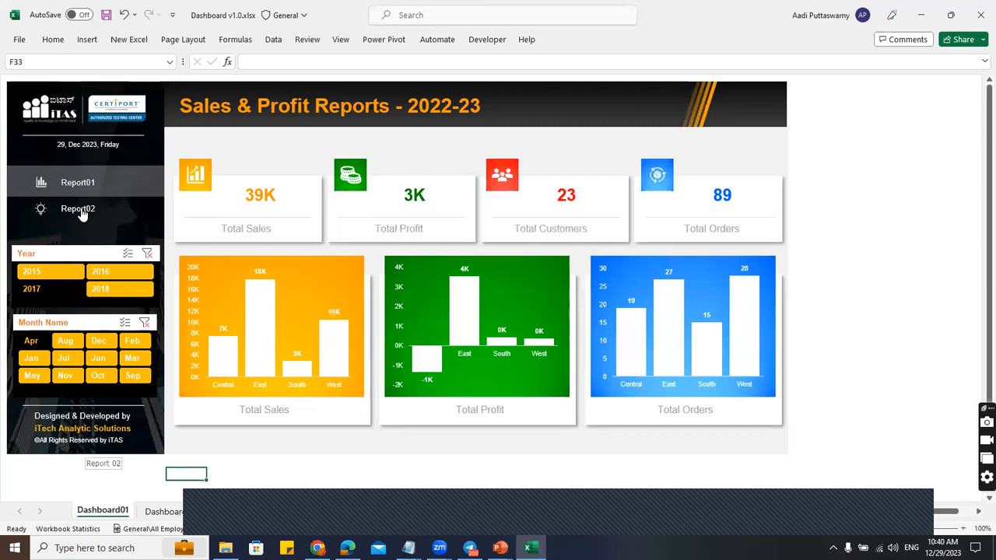
{"action": "left_click", "coordinate": [86, 209]}
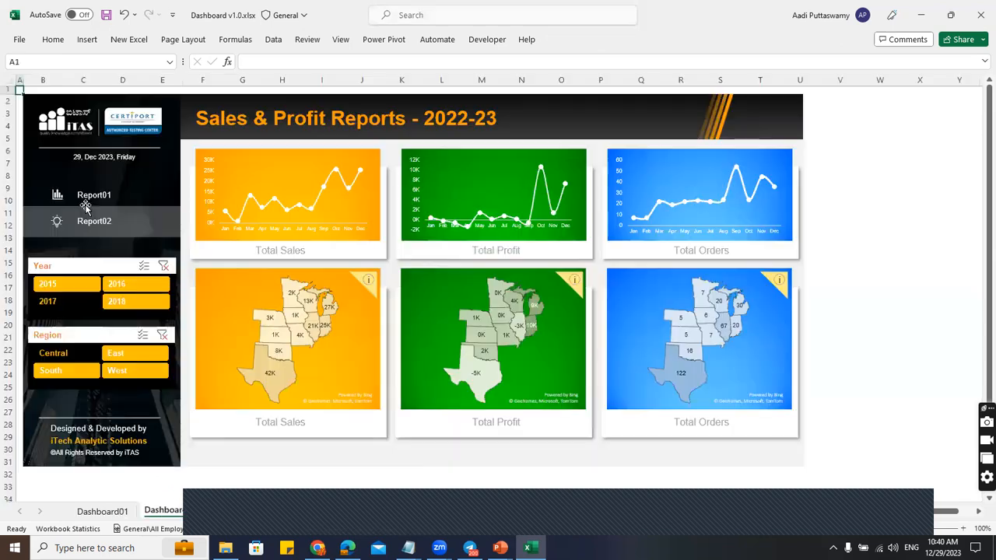
{"action": "left_click", "coordinate": [102, 511]}
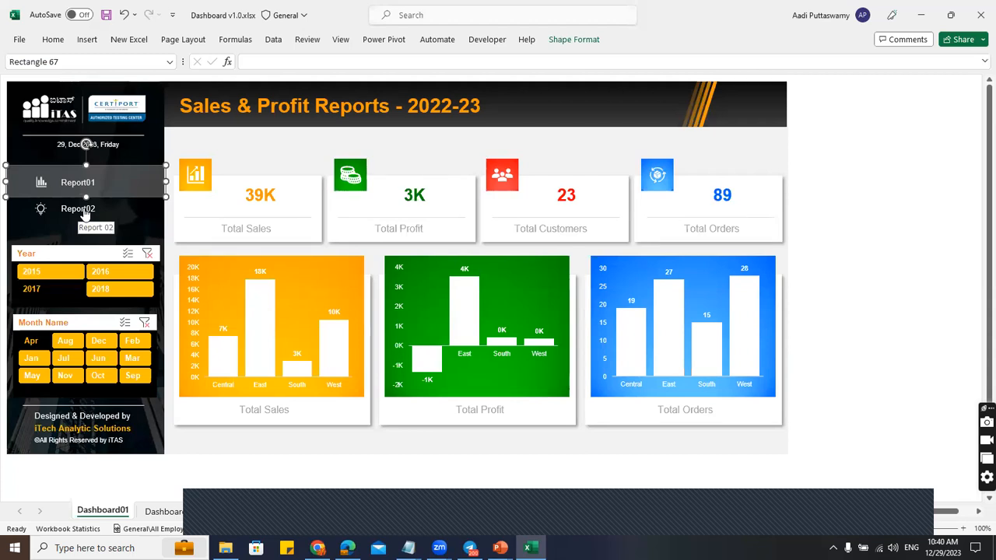
On Dashboard02, select the Report01 icon together with its label.
{"action": "left_click", "coordinate": [85, 214]}
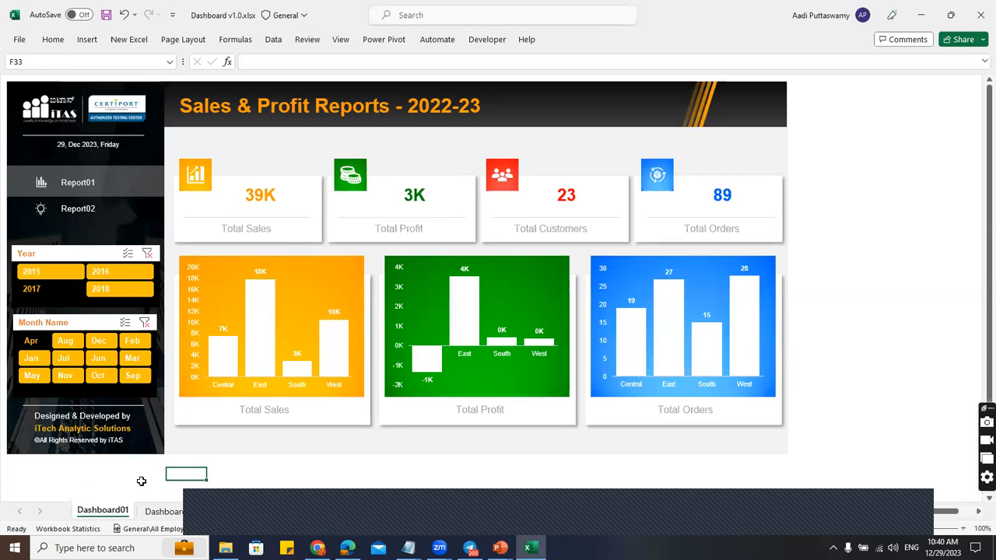
{"action": "left_click", "coordinate": [162, 511]}
{"action": "left_click", "coordinate": [58, 194]}
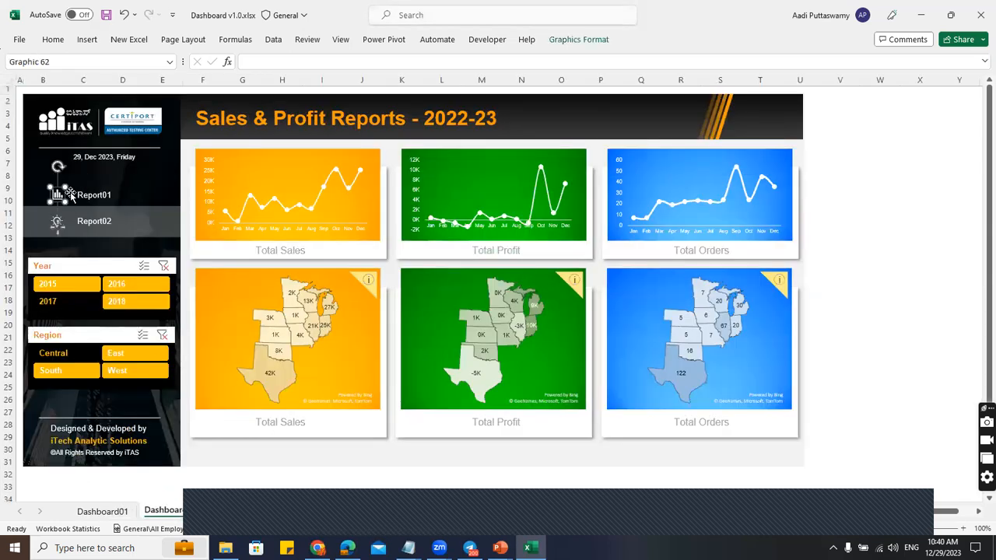
{"action": "left_click", "coordinate": [106, 194], "text": "ctrl"}
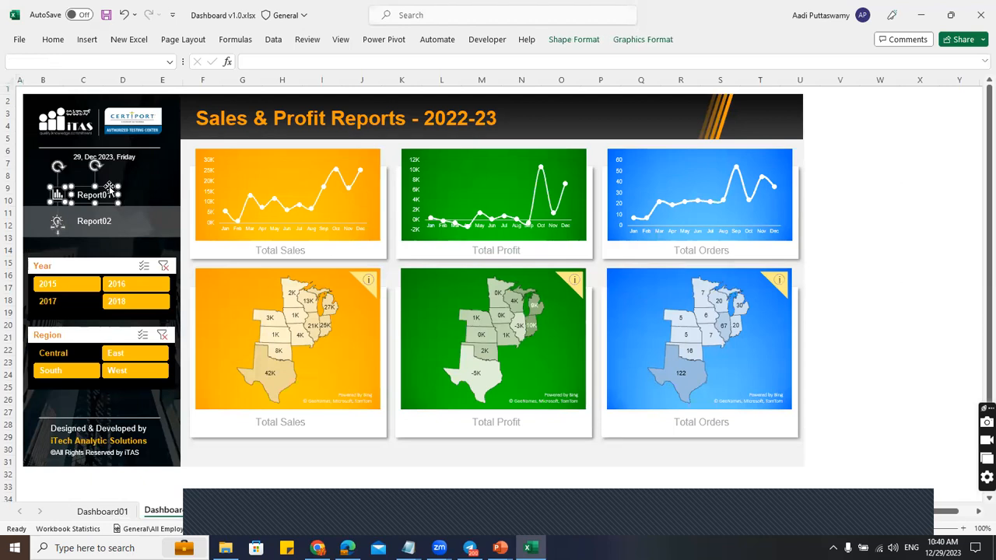
Group the selected Report01 icon and label on Dashboard02.
{"action": "right_click", "coordinate": [110, 189]}
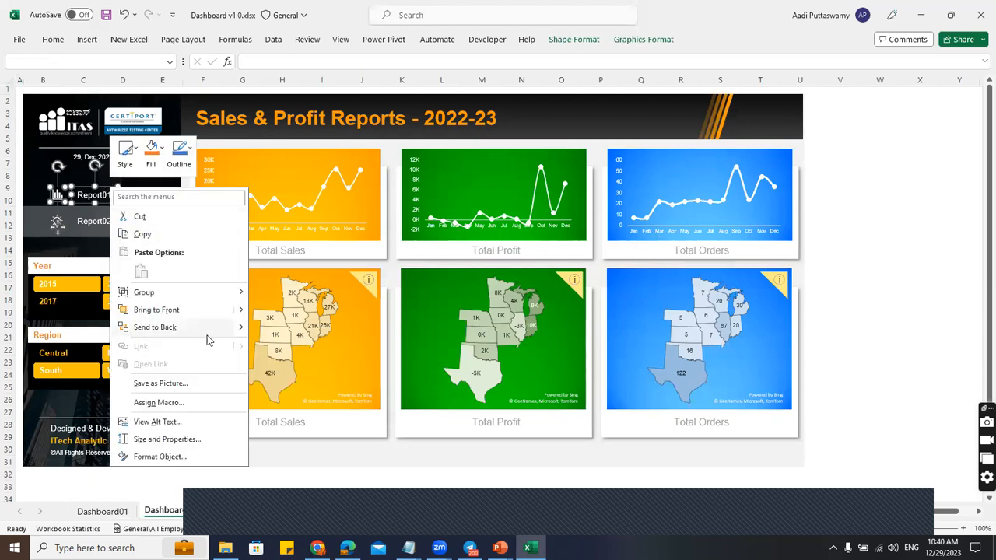
{"action": "mouse_move", "coordinate": [163, 296]}
{"action": "left_click", "coordinate": [274, 295]}
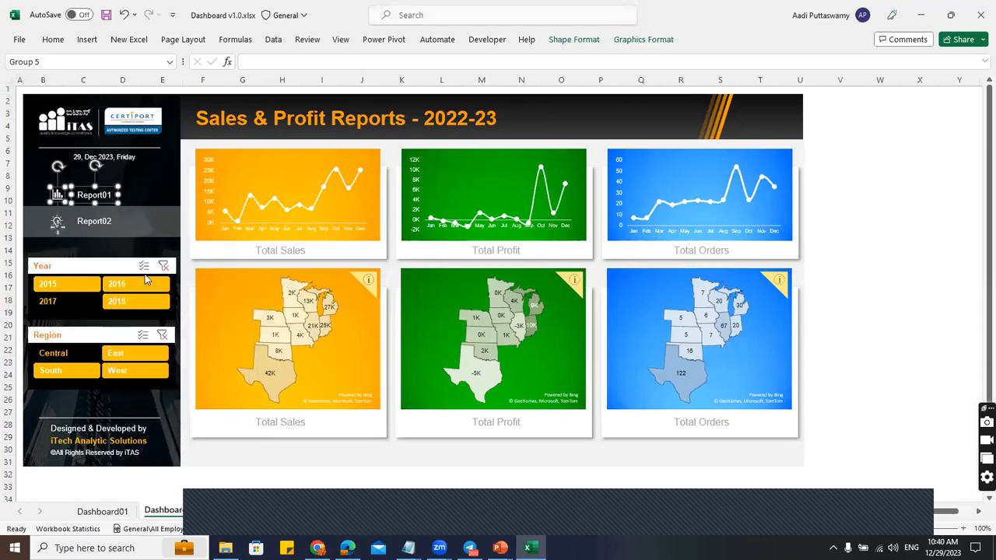
Hyperlink the Report01 group to the Dashboard01 sheet.
{"action": "right_click", "coordinate": [105, 183]}
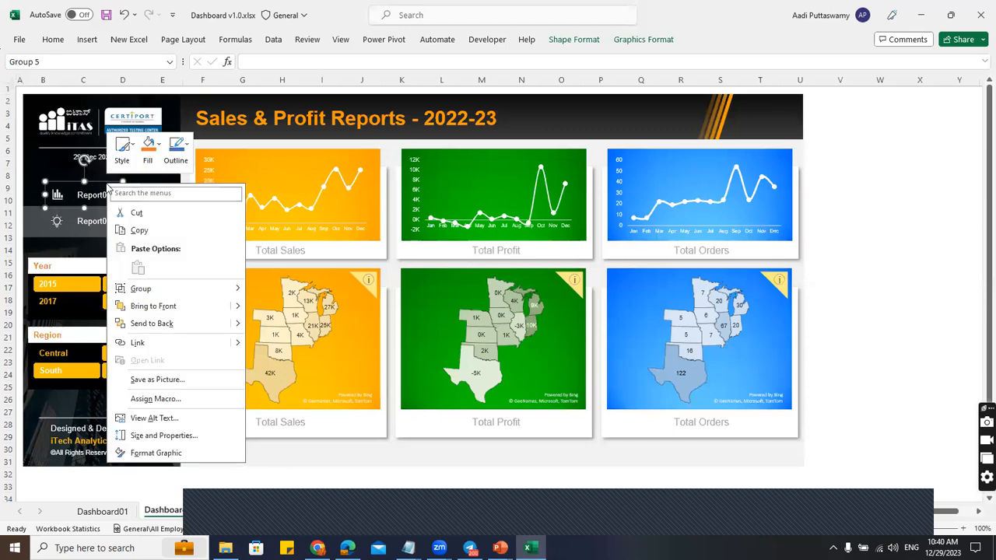
{"action": "left_click", "coordinate": [159, 341]}
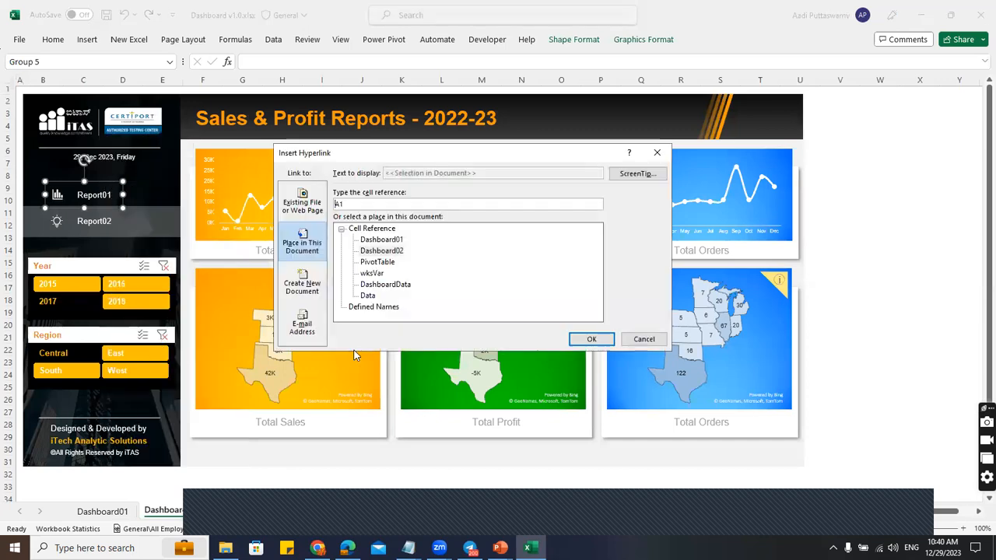
{"action": "left_click", "coordinate": [389, 241]}
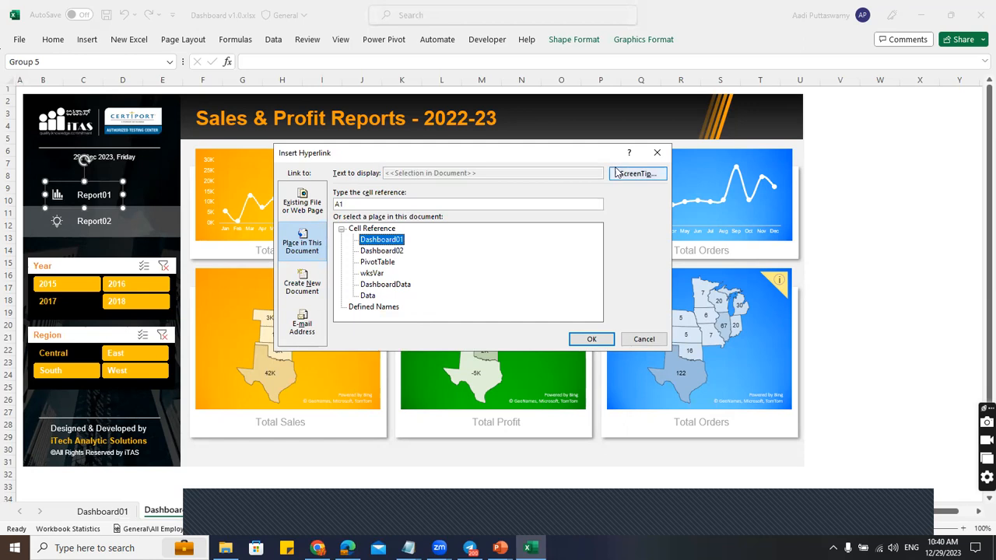
{"action": "left_click", "coordinate": [598, 339]}
{"action": "left_click", "coordinate": [872, 273]}
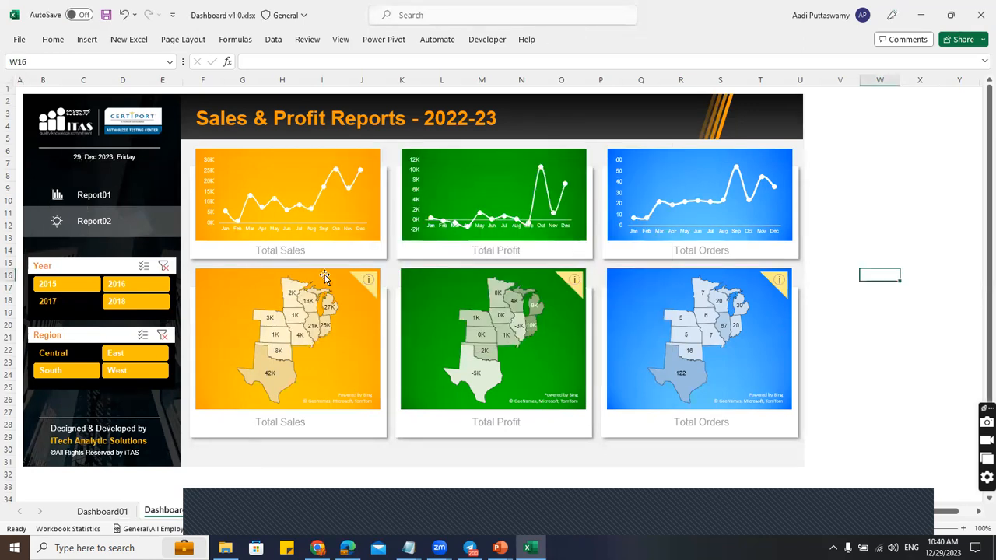
Give the Report01 group's hyperlink on Dashboard02 the ScreenTip 'Report 01'.
{"action": "right_click", "coordinate": [106, 193]}
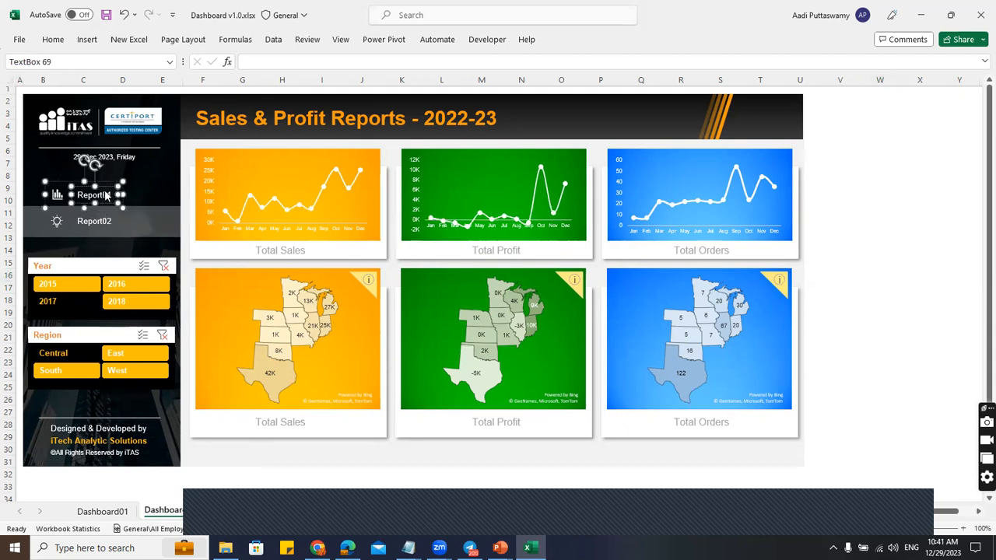
{"action": "left_click", "coordinate": [81, 190]}
{"action": "left_click", "coordinate": [75, 183]}
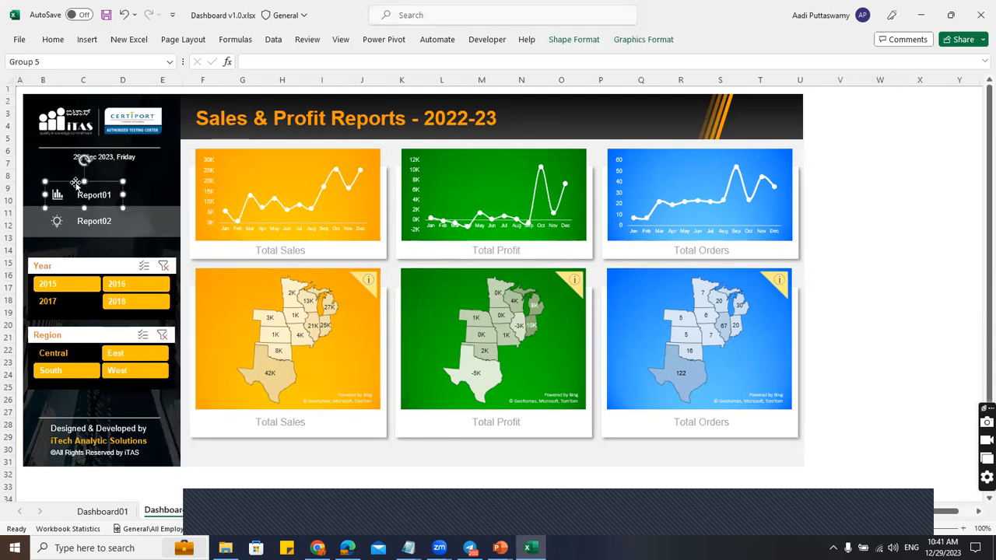
{"action": "right_click", "coordinate": [75, 182]}
{"action": "left_click", "coordinate": [121, 343]}
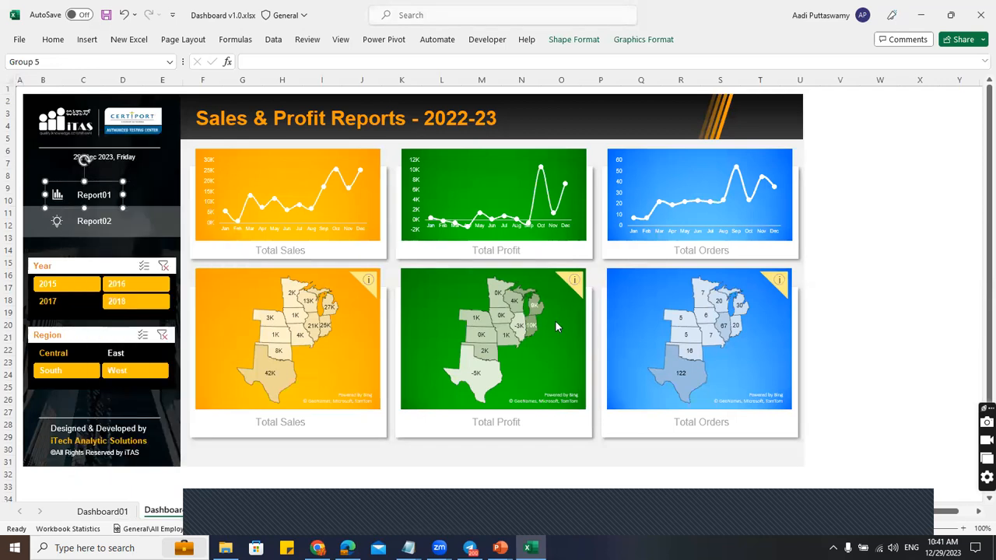
{"action": "left_click", "coordinate": [369, 262]}
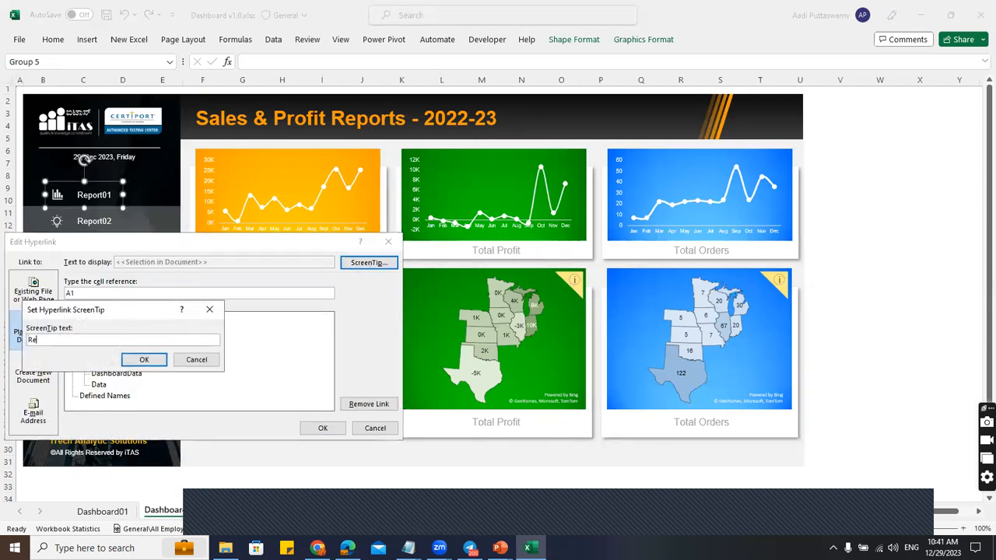
{"action": "type", "text": "01"}
{"action": "left_click", "coordinate": [144, 360]}
{"action": "left_click", "coordinate": [320, 430]}
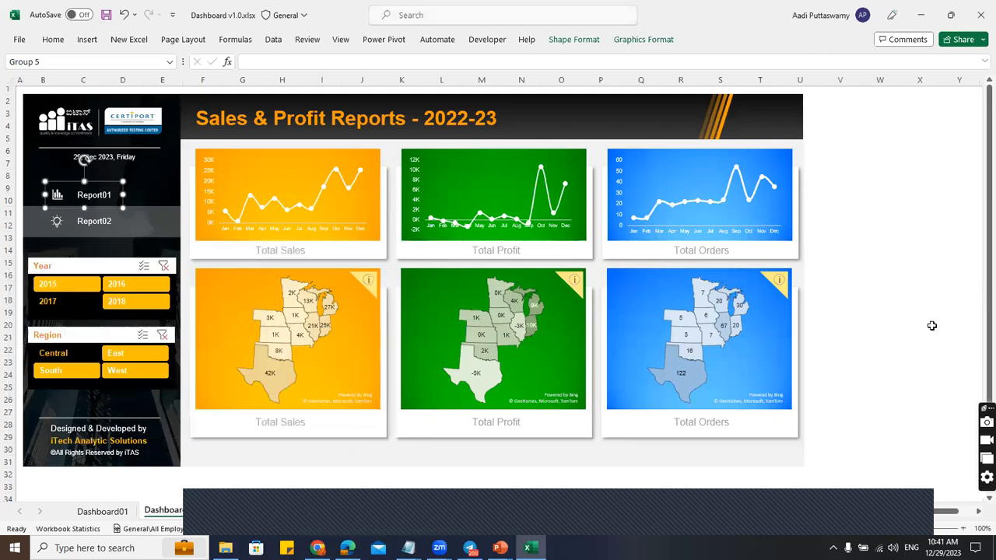
{"action": "left_click", "coordinate": [919, 299]}
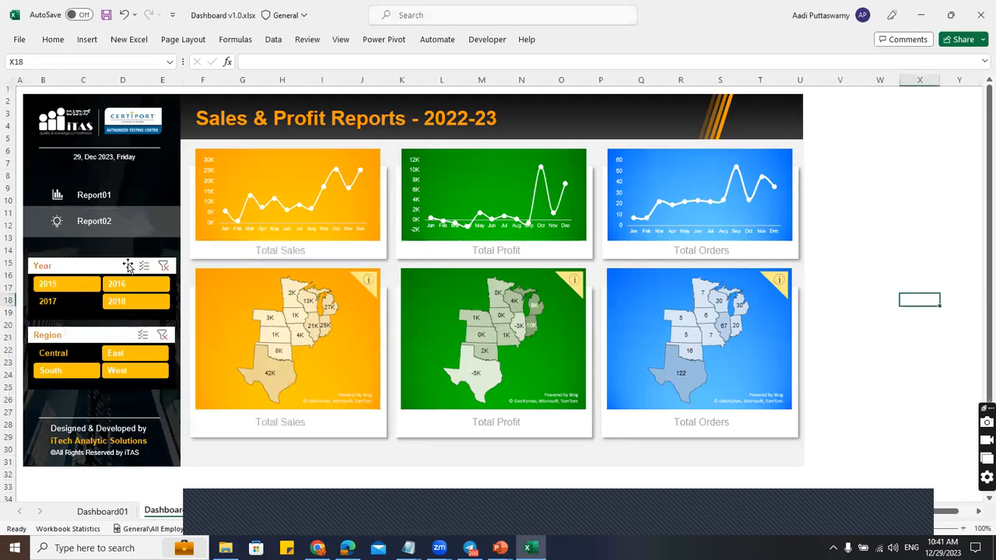
Try the Report01 and Report02 links, then hide Dashboard02's row and column headings.
{"action": "left_click", "coordinate": [88, 198]}
{"action": "left_click", "coordinate": [89, 205]}
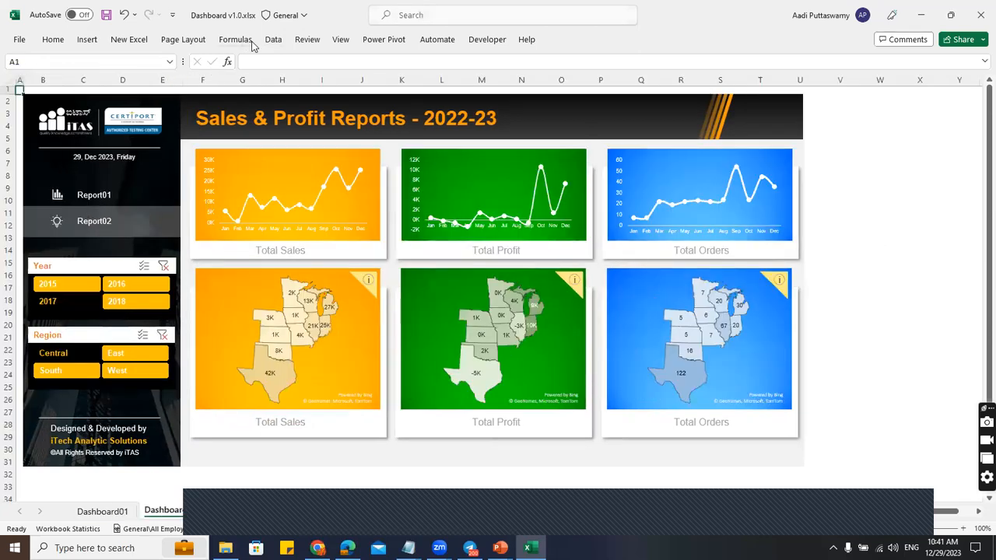
{"action": "left_click", "coordinate": [341, 39]}
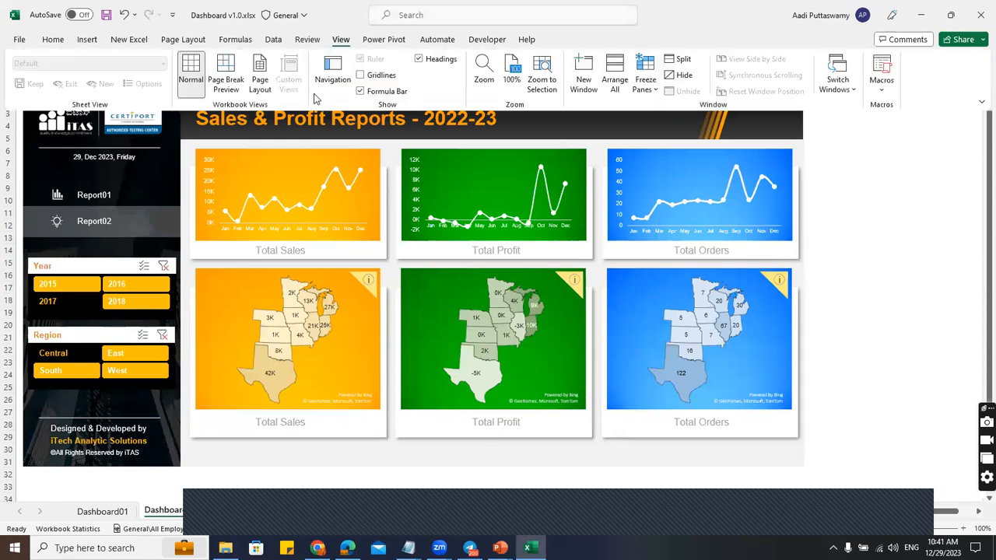
{"action": "left_click", "coordinate": [422, 62]}
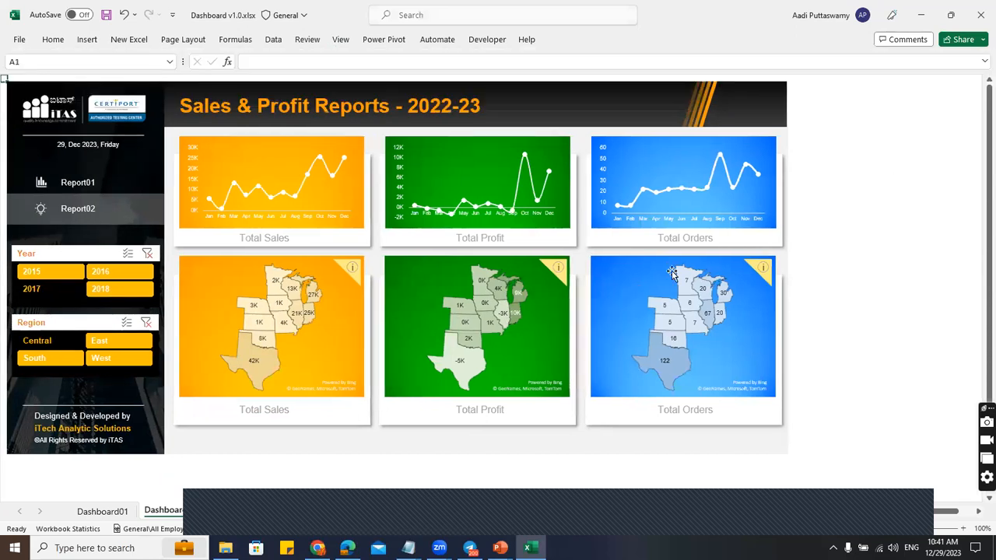
Switch repeatedly between the Report01 and Report02 dashboards, then return to Dashboard01.
{"action": "left_click", "coordinate": [72, 184]}
{"action": "left_click", "coordinate": [74, 207]}
{"action": "left_click", "coordinate": [71, 183]}
{"action": "left_click", "coordinate": [74, 208]}
{"action": "left_click", "coordinate": [68, 185]}
{"action": "left_click", "coordinate": [74, 210]}
{"action": "left_click", "coordinate": [64, 186]}
{"action": "left_click", "coordinate": [65, 211]}
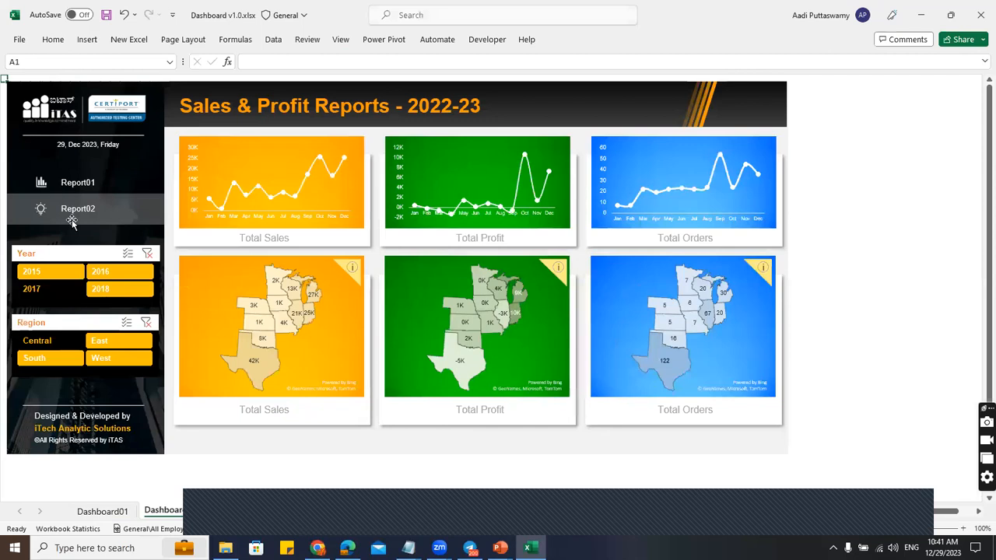
{"action": "left_click", "coordinate": [117, 514]}
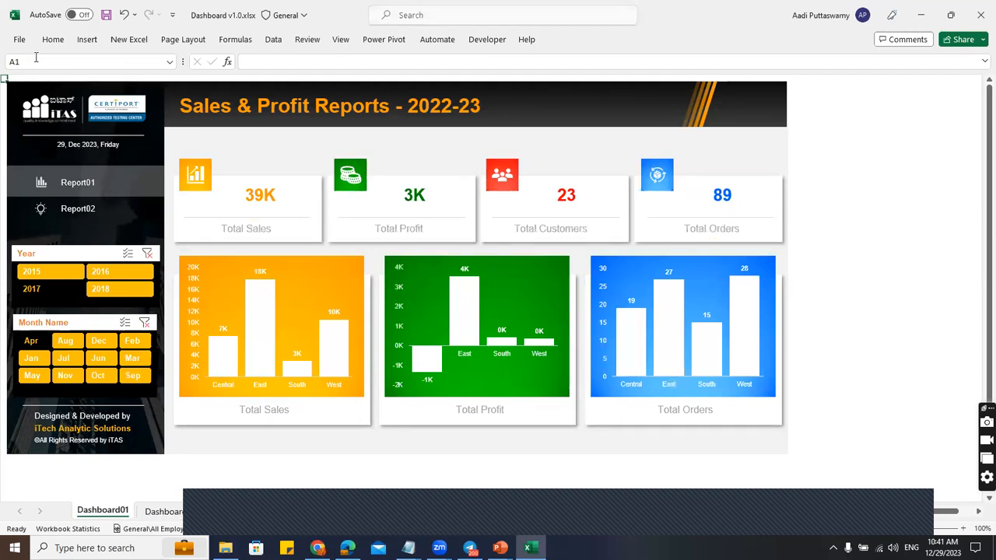
Turn off Show sheet tabs in Excel Options' Advanced workbook display settings.
{"action": "left_click", "coordinate": [19, 39]}
{"action": "left_click", "coordinate": [39, 512]}
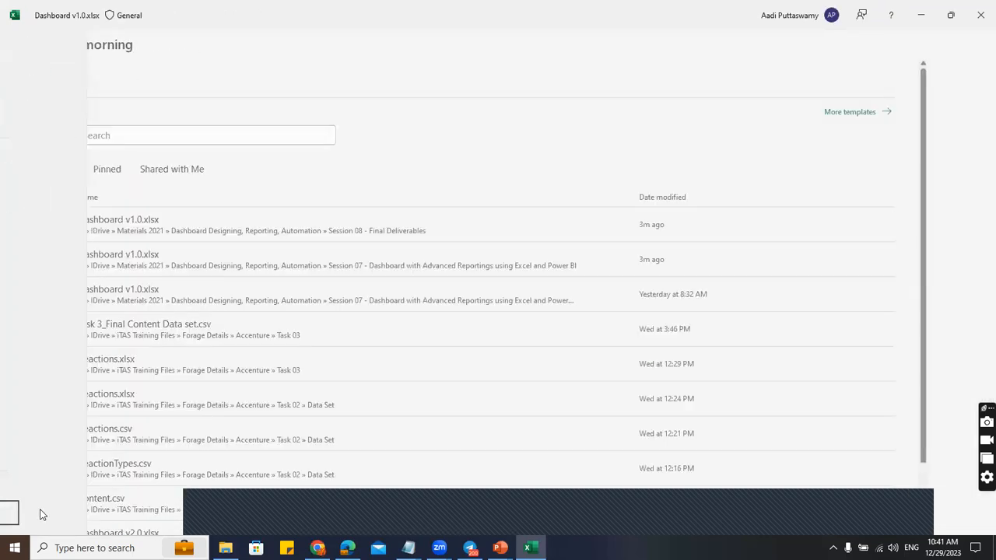
{"action": "left_click", "coordinate": [283, 207]}
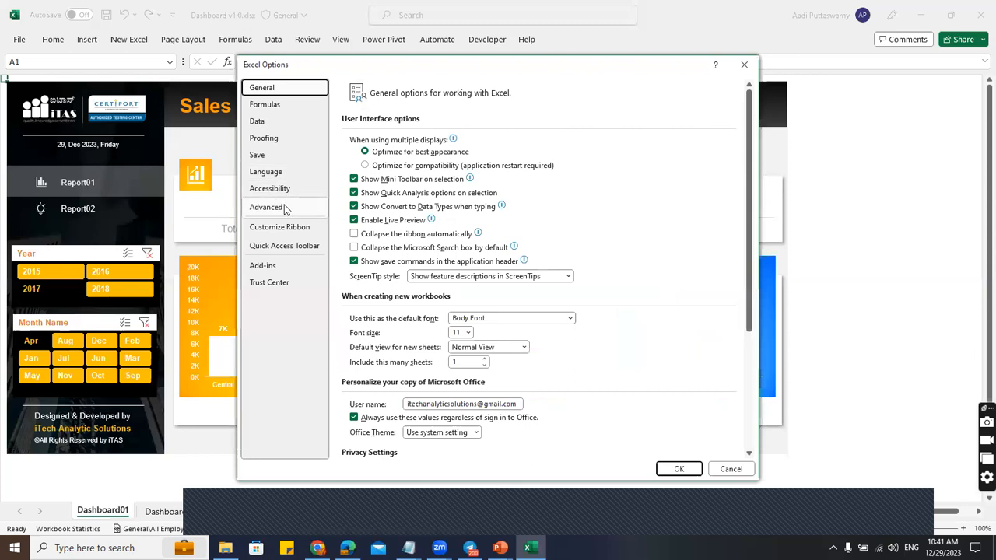
{"action": "scroll", "coordinate": [510, 329], "scroll_direction": "down", "scroll_amount": 20}
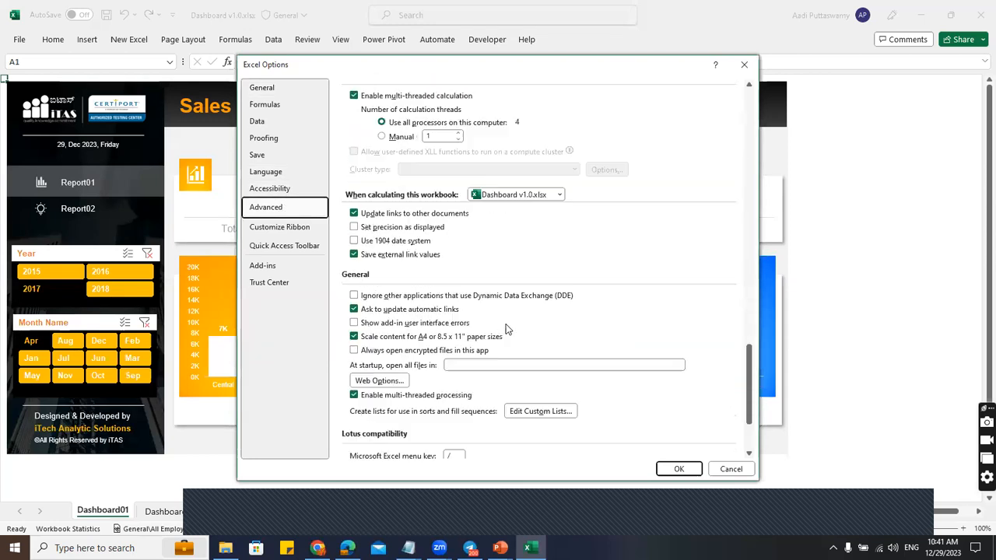
{"action": "scroll", "coordinate": [483, 327], "scroll_direction": "up", "scroll_amount": 8}
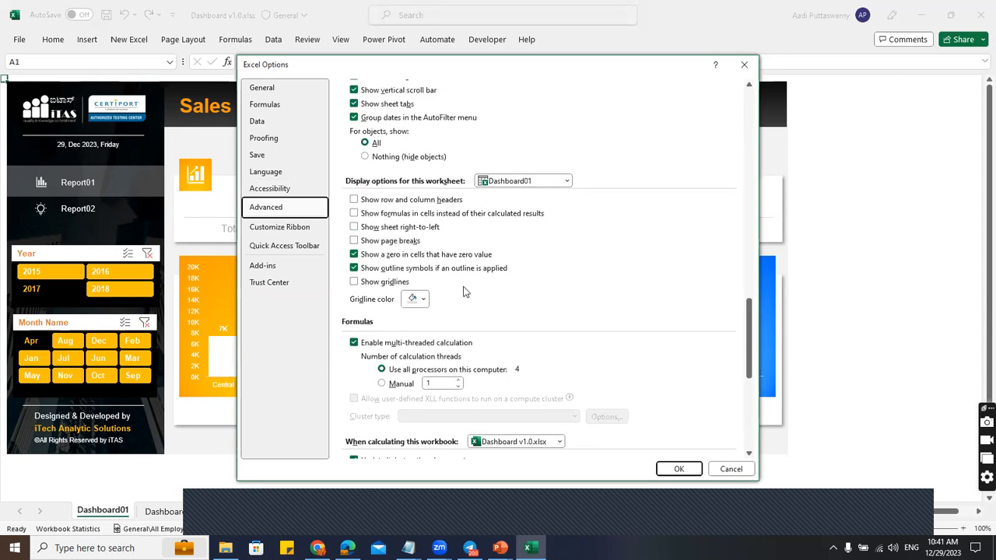
{"action": "scroll", "coordinate": [465, 290], "scroll_direction": "up", "scroll_amount": 1}
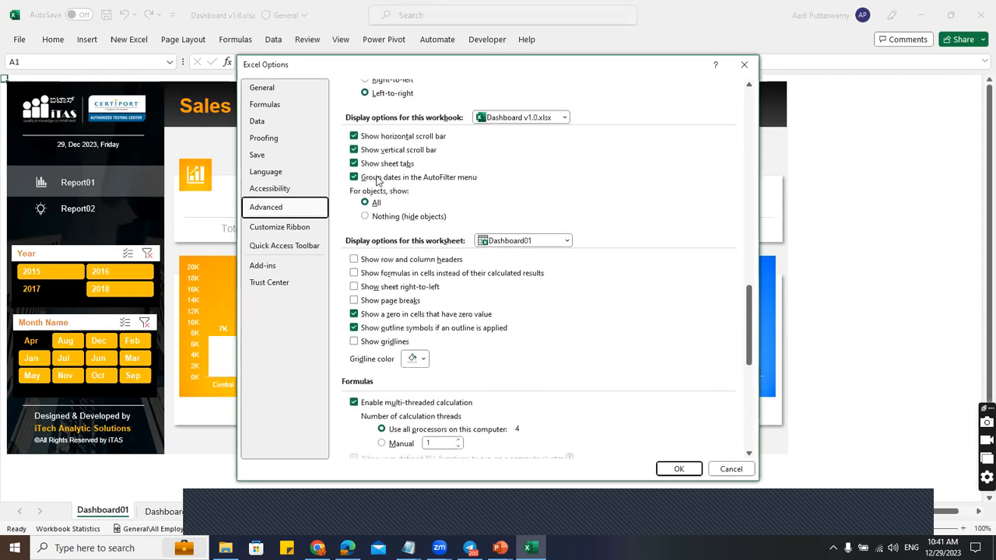
{"action": "left_click", "coordinate": [354, 163]}
{"action": "left_click", "coordinate": [680, 467]}
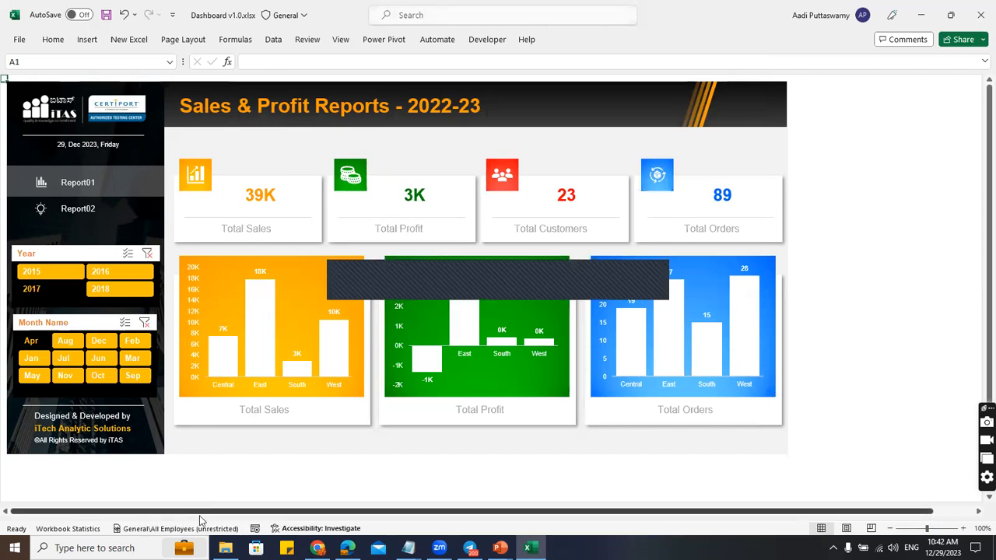
{"action": "left_click", "coordinate": [900, 272]}
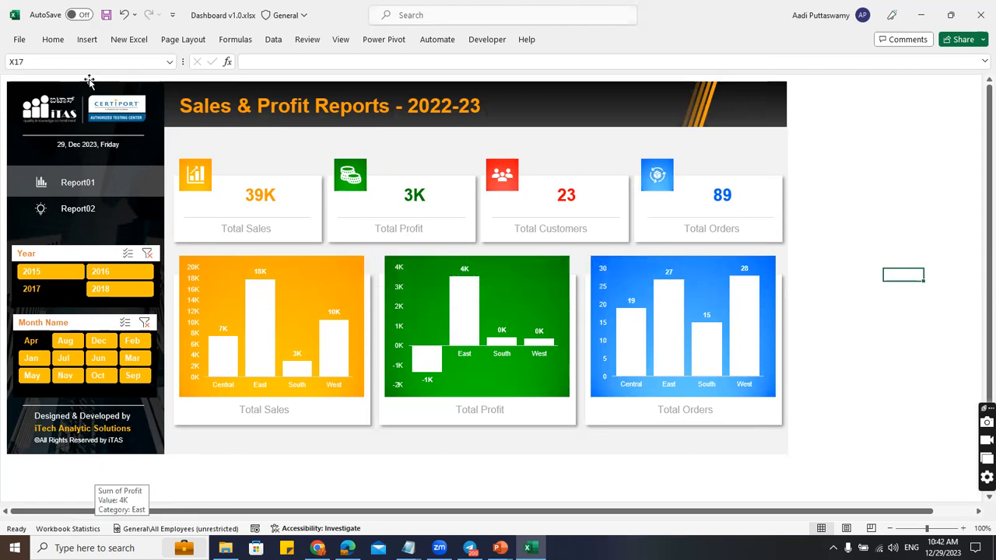
{"action": "left_click", "coordinate": [82, 211]}
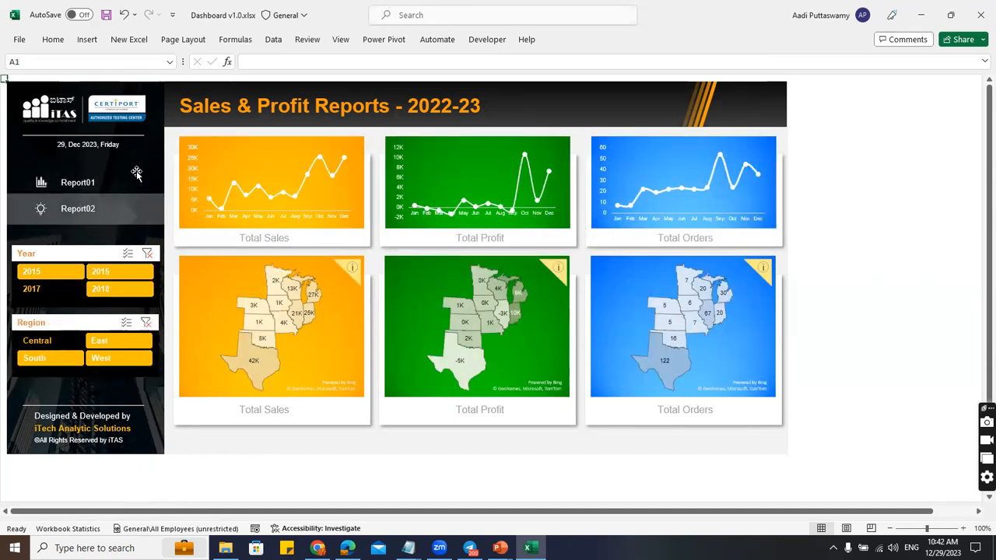
{"action": "left_click", "coordinate": [62, 185]}
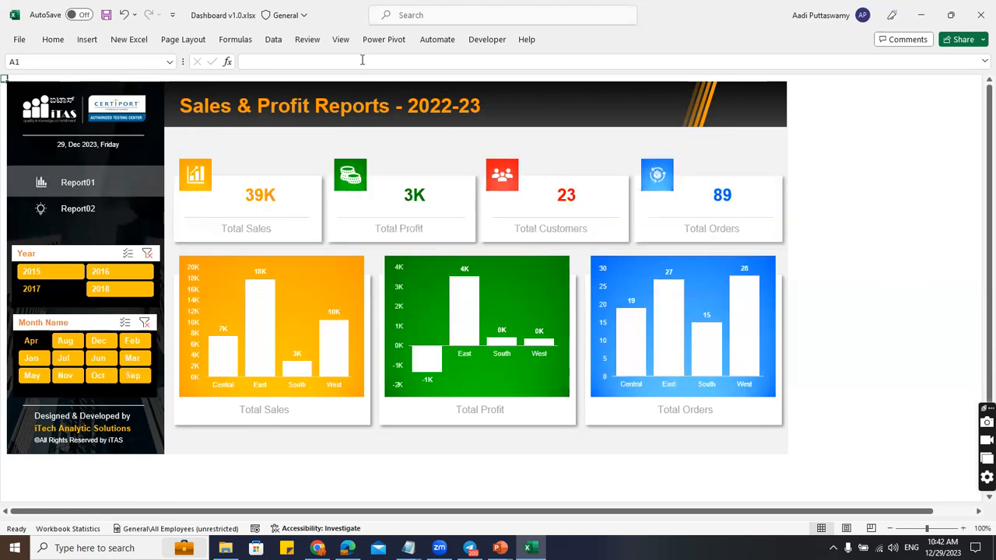
Protect Dashboard01 with a password, allowing only selection of locked and unlocked cells.
{"action": "left_click", "coordinate": [309, 42]}
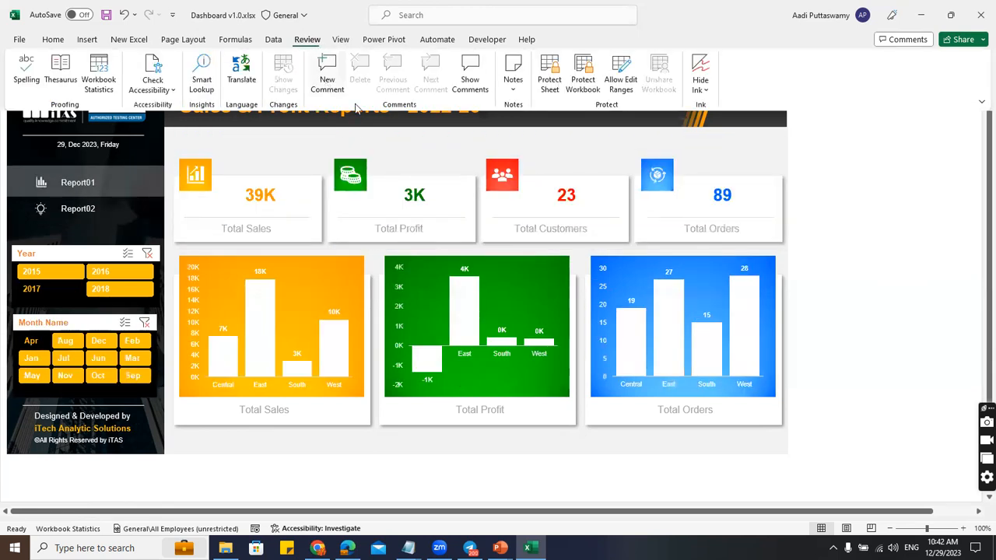
{"action": "left_click", "coordinate": [549, 84]}
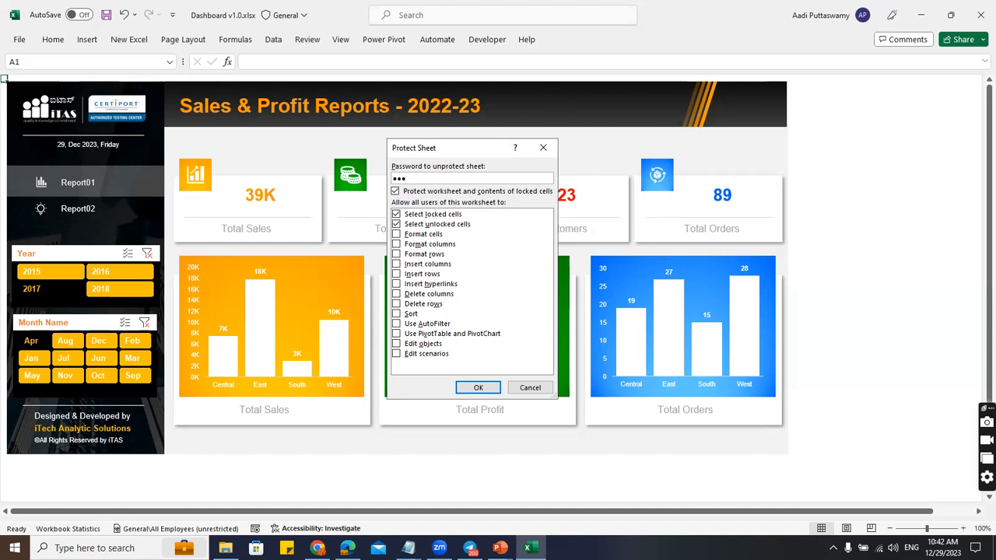
{"action": "left_click", "coordinate": [479, 387]}
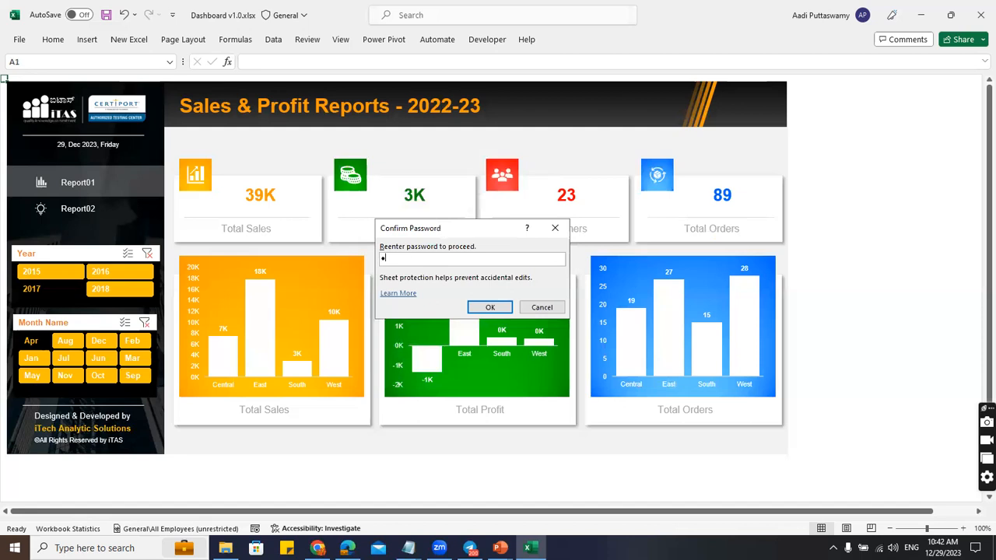
{"action": "left_click", "coordinate": [484, 308]}
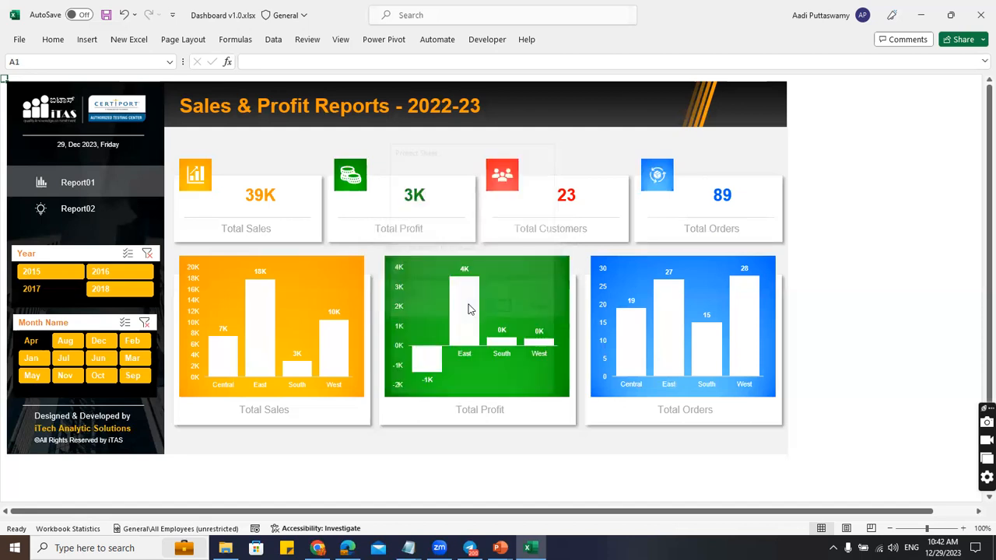
{"action": "left_click", "coordinate": [944, 226]}
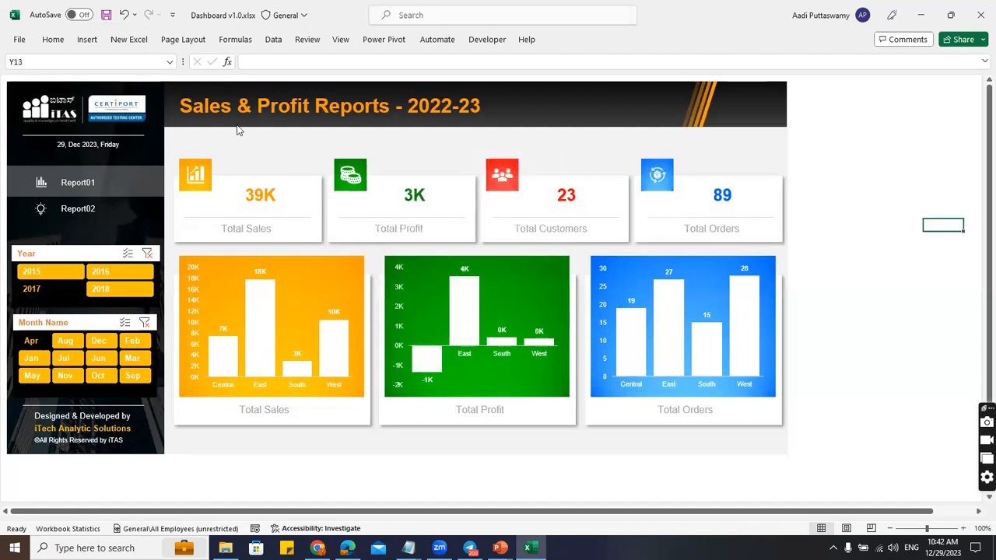
Verify the Report02 and Report01 links work, then unprotect Dashboard01 with its password.
{"action": "left_click", "coordinate": [77, 210]}
{"action": "left_click", "coordinate": [91, 186]}
{"action": "left_click", "coordinate": [308, 39]}
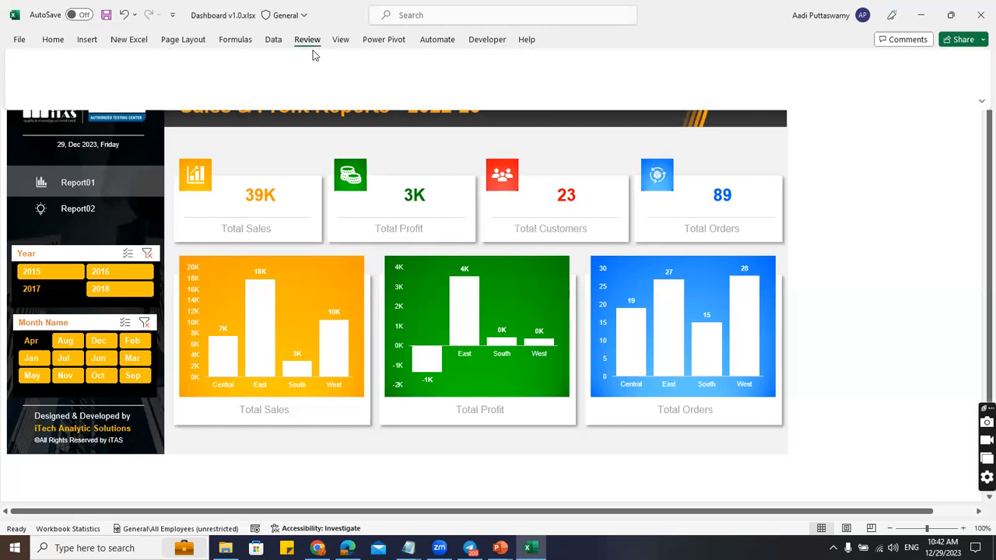
{"action": "left_click", "coordinate": [557, 84]}
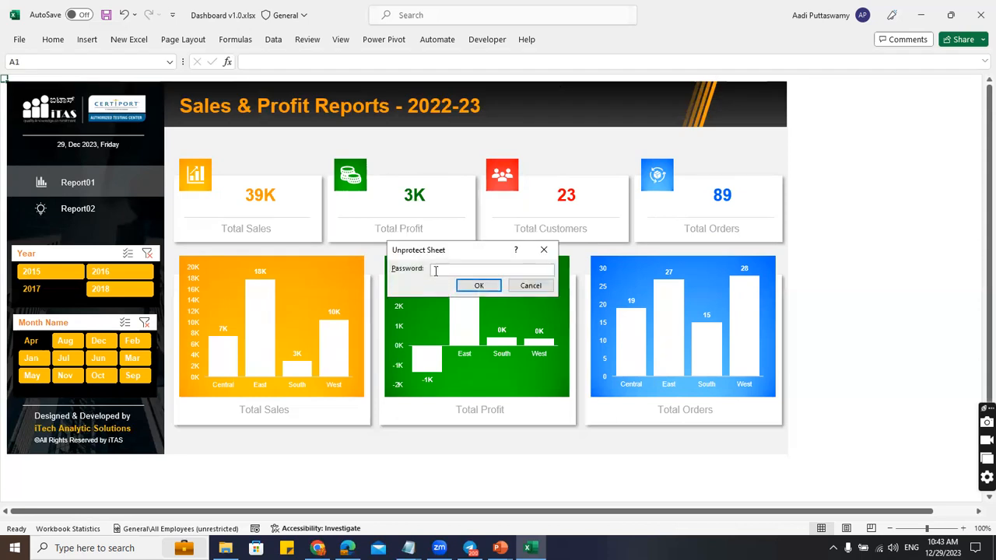
{"action": "left_click", "coordinate": [476, 285]}
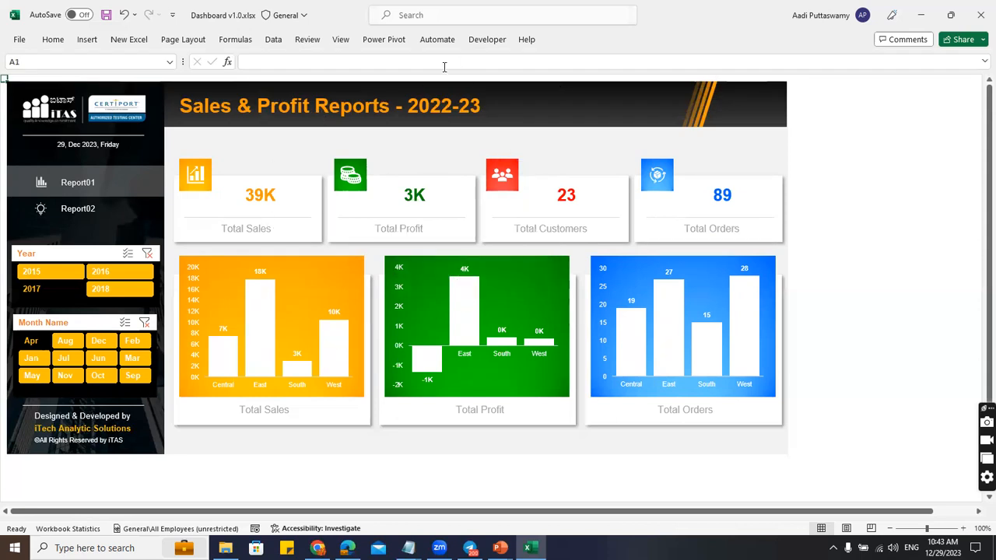
In Protect Sheet, toggle the Use PivotTable and PivotChart, Edit objects and Use AutoFilter permissions.
{"action": "left_click", "coordinate": [307, 39]}
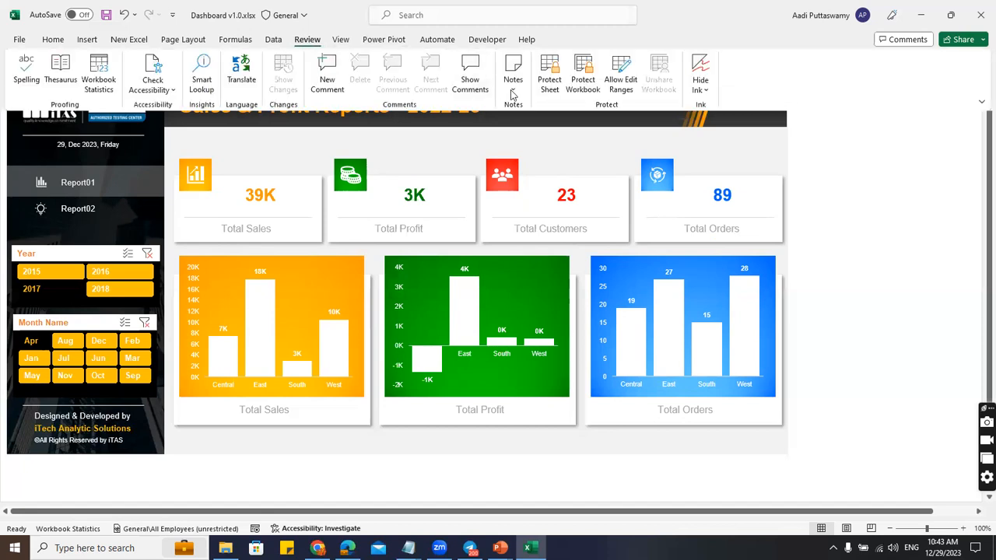
{"action": "left_click", "coordinate": [550, 77]}
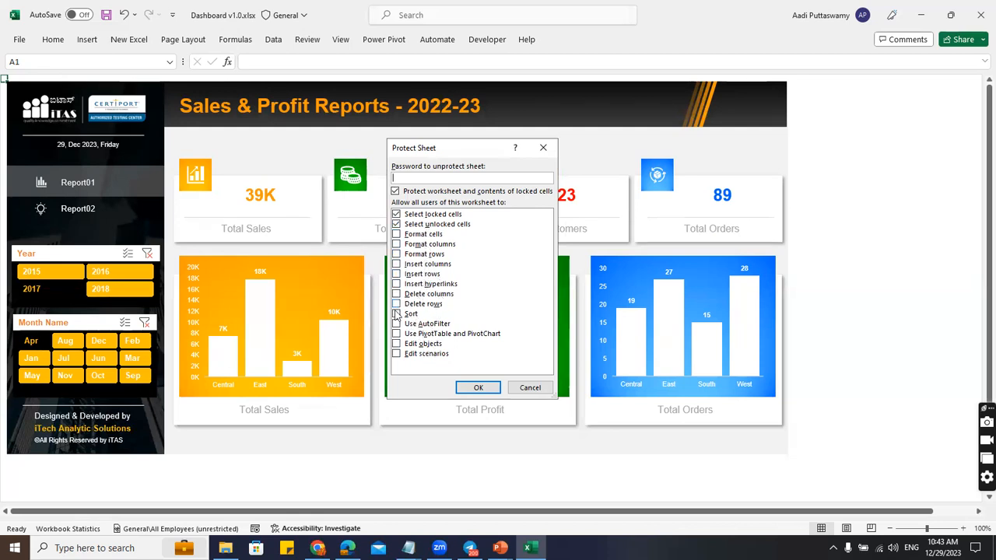
{"action": "left_click", "coordinate": [396, 333]}
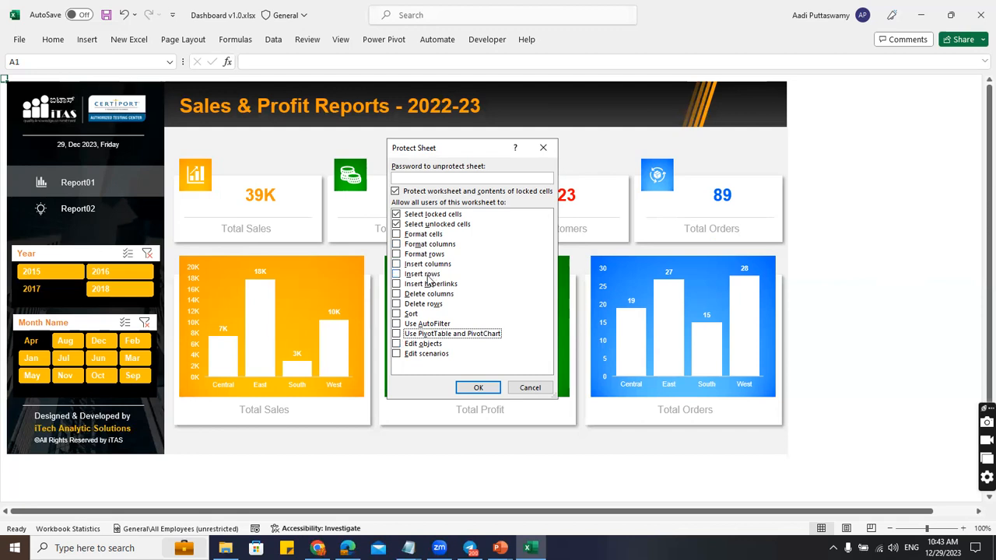
{"action": "left_click", "coordinate": [396, 345]}
{"action": "left_click", "coordinate": [396, 344]}
{"action": "left_click", "coordinate": [396, 323]}
Apply the protection settings and switch between Report01 and Report02, ending on Report02.
{"action": "left_click", "coordinate": [479, 386]}
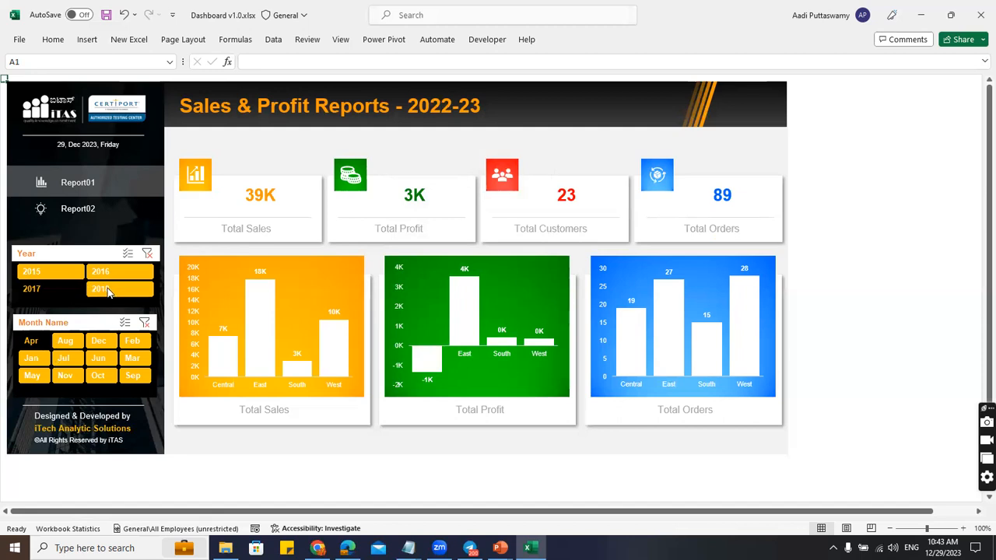
{"action": "left_click", "coordinate": [74, 208]}
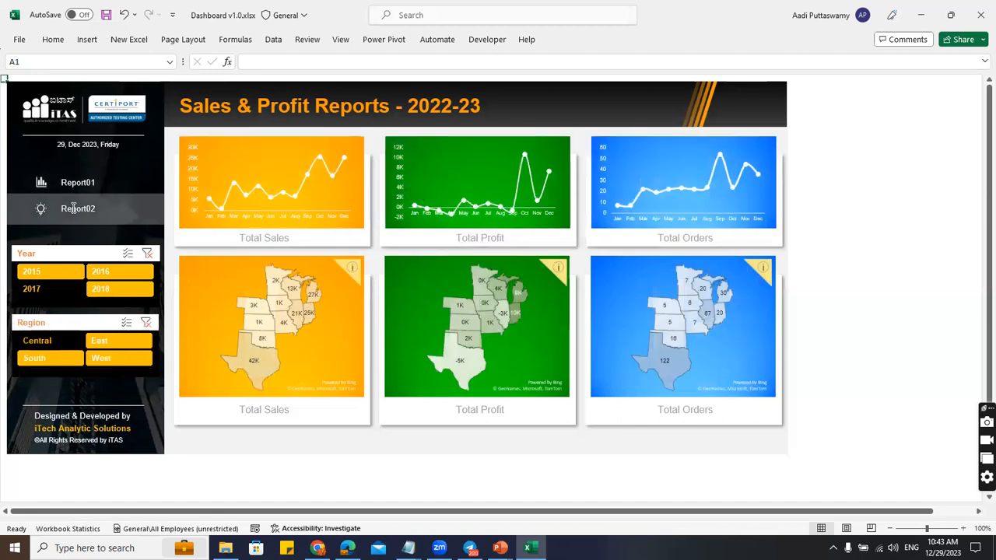
{"action": "left_click", "coordinate": [78, 183]}
{"action": "left_click", "coordinate": [78, 210]}
{"action": "left_click", "coordinate": [82, 186]}
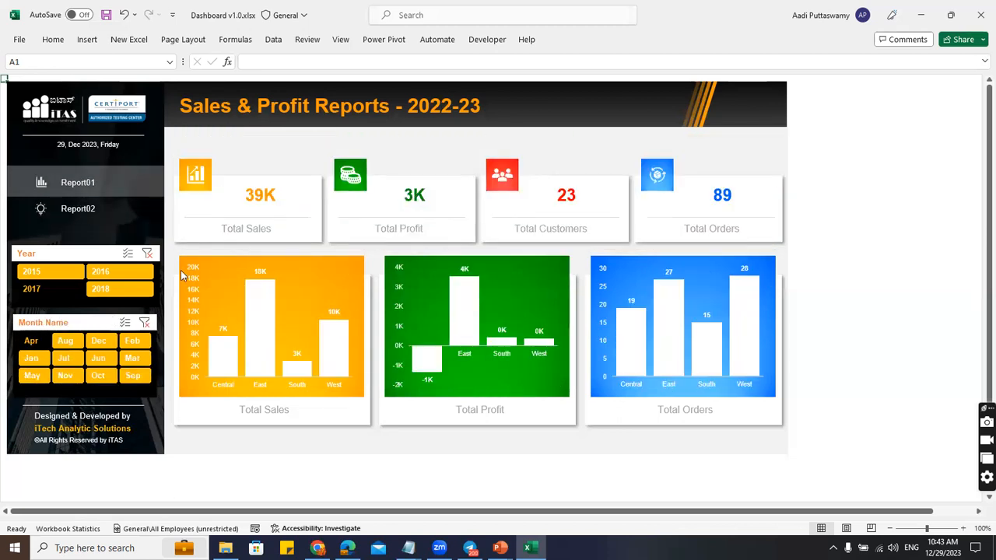
{"action": "left_click", "coordinate": [73, 208]}
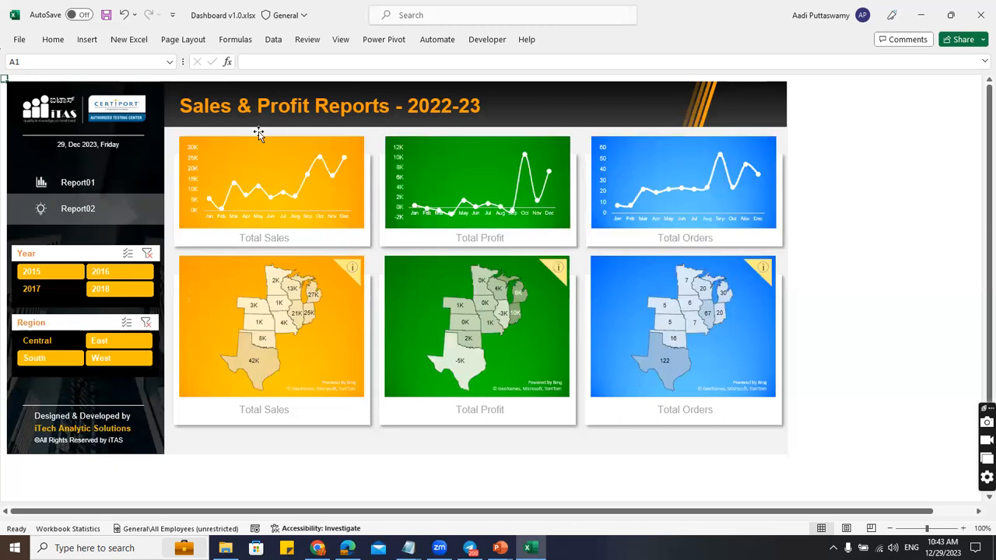
Look through the View tab's sheet display options.
{"action": "left_click", "coordinate": [340, 39]}
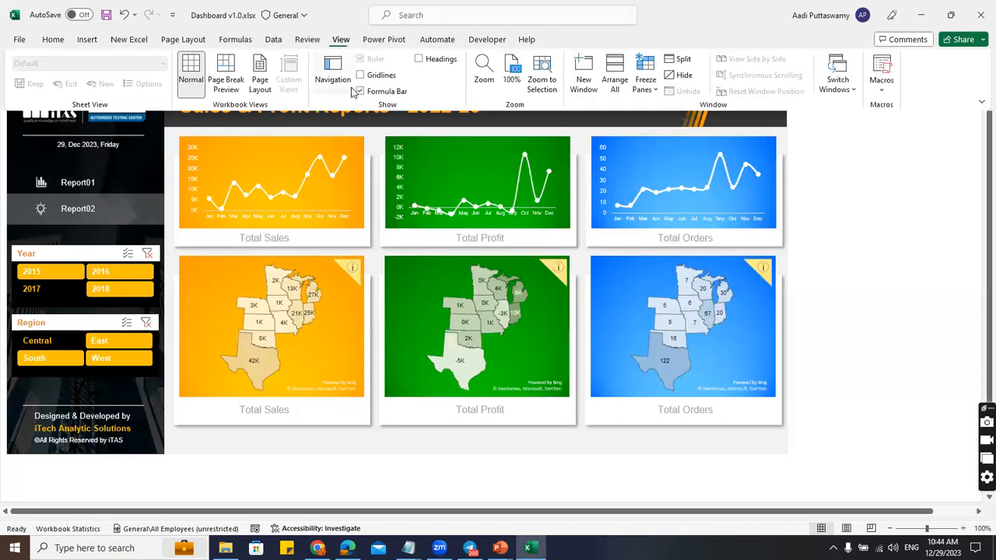
{"action": "scroll", "coordinate": [576, 88], "scroll_direction": "down", "scroll_amount": 1}
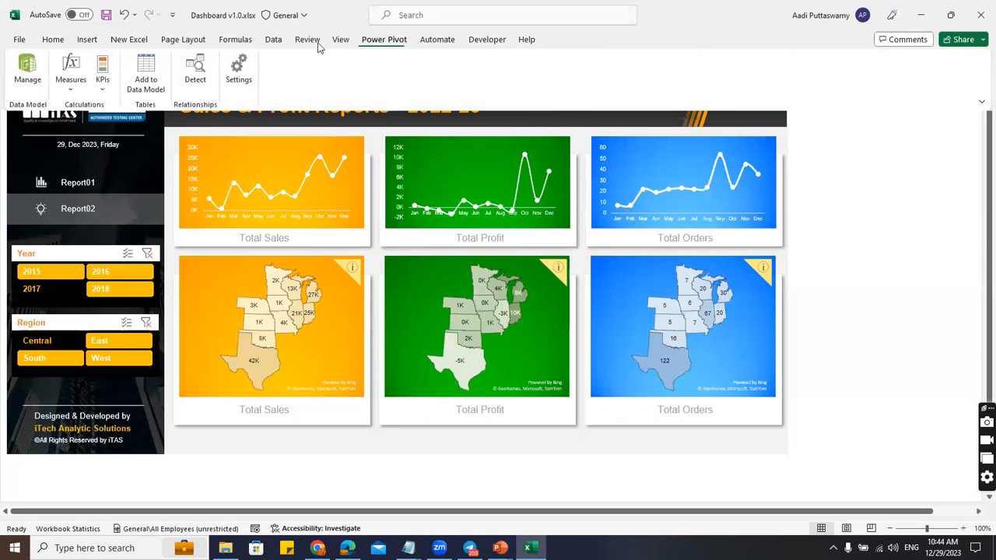
{"action": "scroll", "coordinate": [561, 84], "scroll_direction": "up", "scroll_amount": 2}
Protect the dashboard sheet again with a password, entered and confirmed.
{"action": "left_click", "coordinate": [549, 81]}
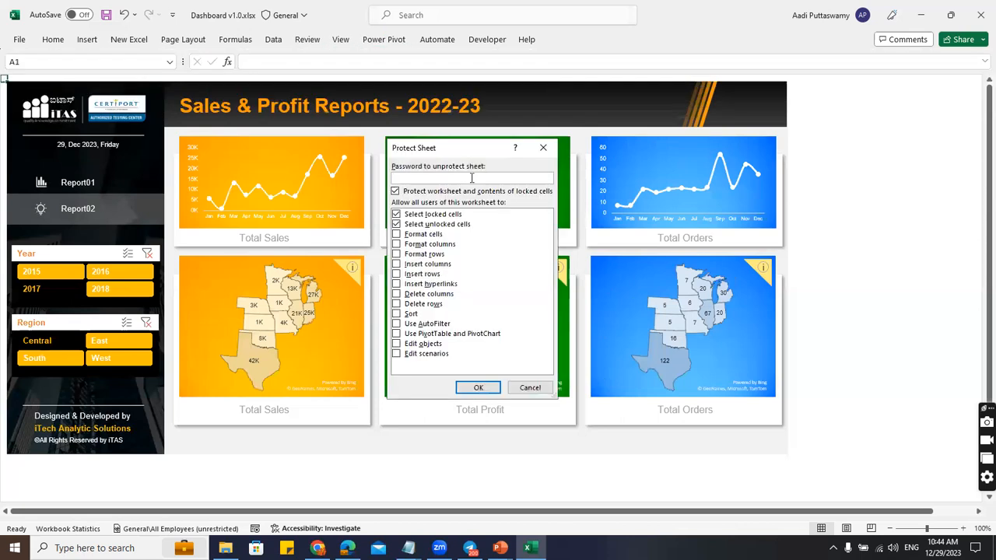
{"action": "type", "text": "123"}
{"action": "left_click", "coordinate": [478, 388]}
{"action": "type", "text": "123"}
{"action": "left_click", "coordinate": [488, 308]}
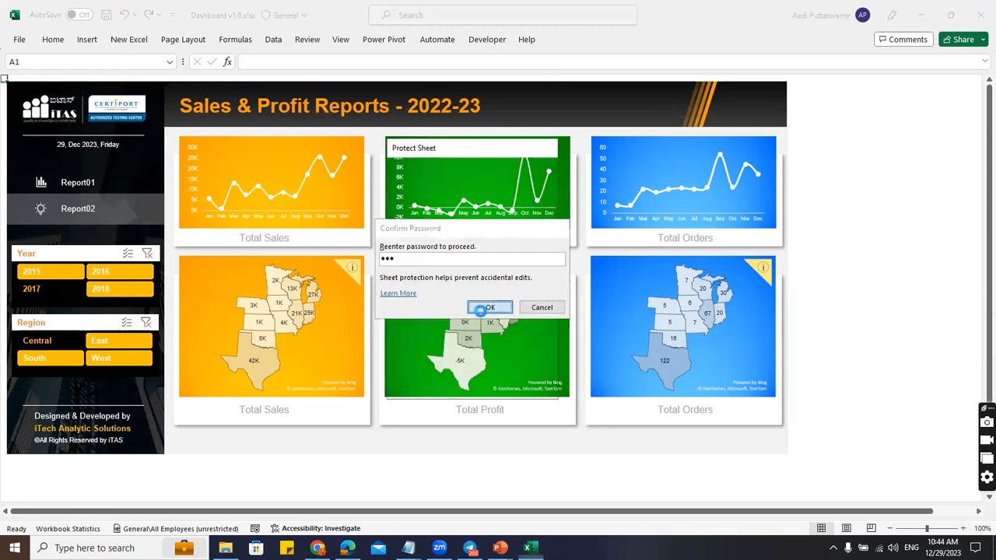
Switch between Report01 and Report02, then close the Dashboard v1.0 workbook.
{"action": "left_click", "coordinate": [82, 210]}
{"action": "left_click", "coordinate": [82, 210]}
{"action": "left_click", "coordinate": [82, 184]}
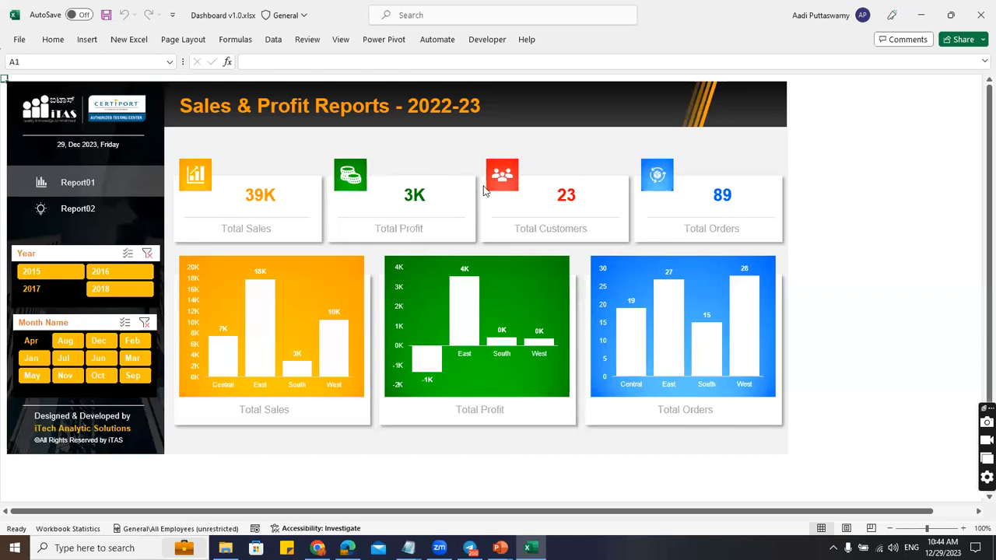
{"action": "left_click", "coordinate": [112, 207]}
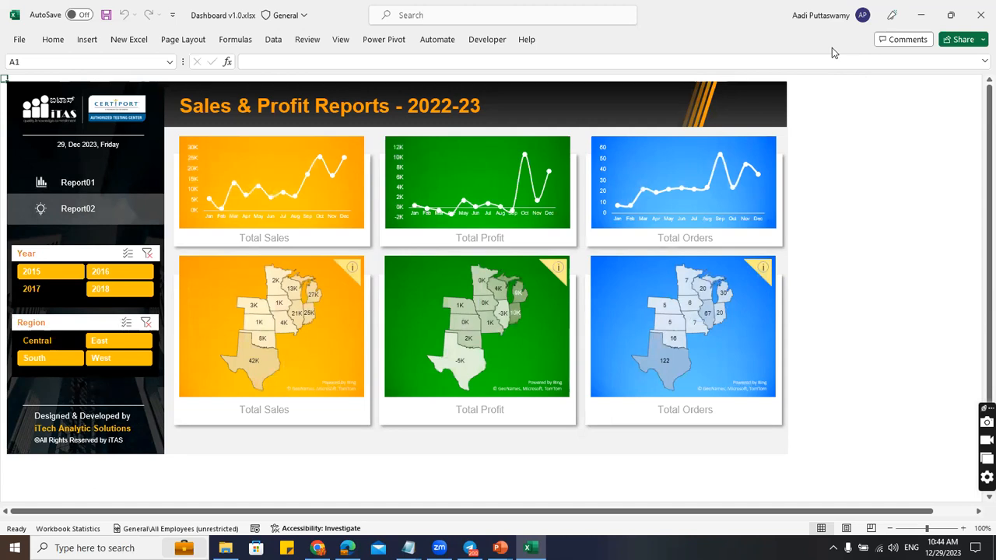
{"action": "left_click", "coordinate": [979, 21]}
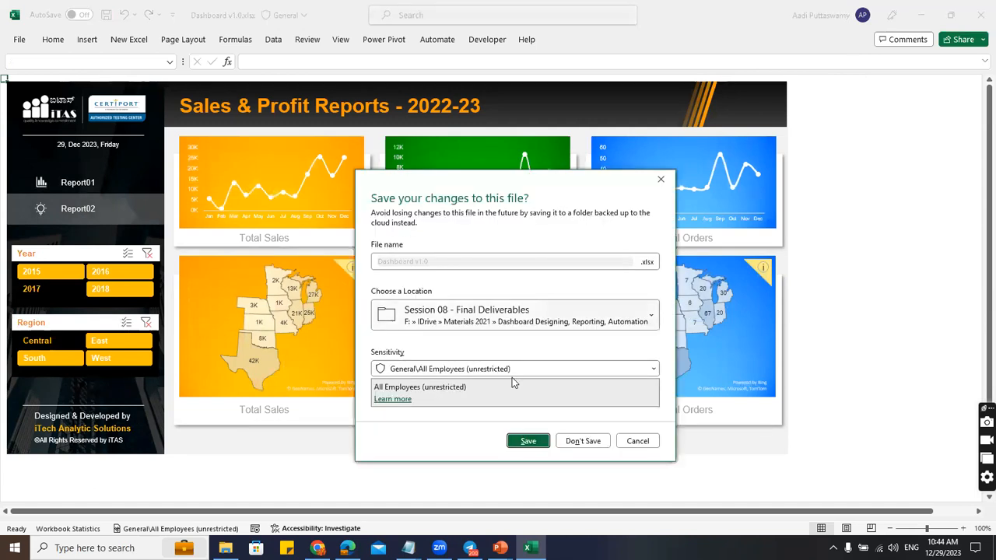
Choose Don't Save for Dashboard v1.0.xlsx, then launch Dashboard v2.0.pbix.
{"action": "left_click", "coordinate": [576, 441]}
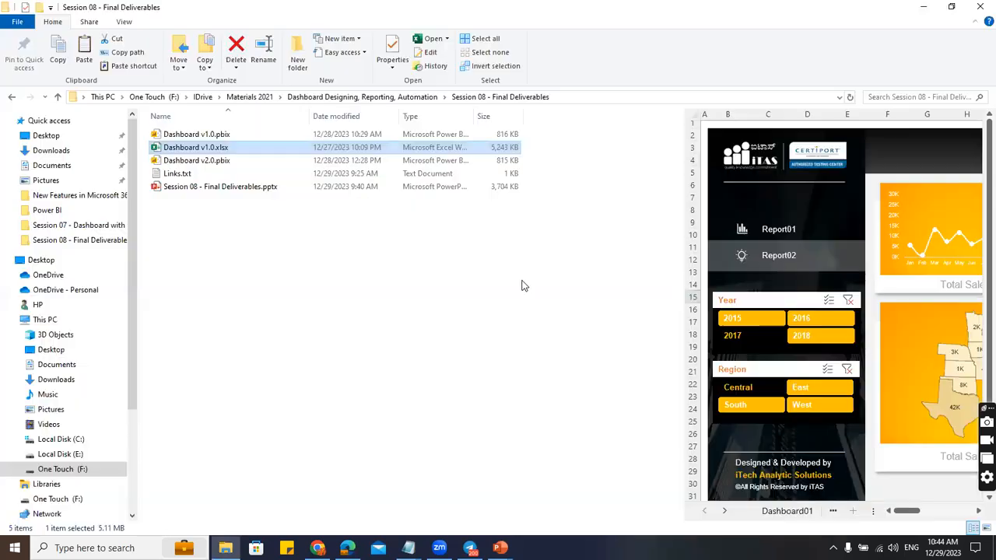
{"action": "double_click", "coordinate": [251, 161]}
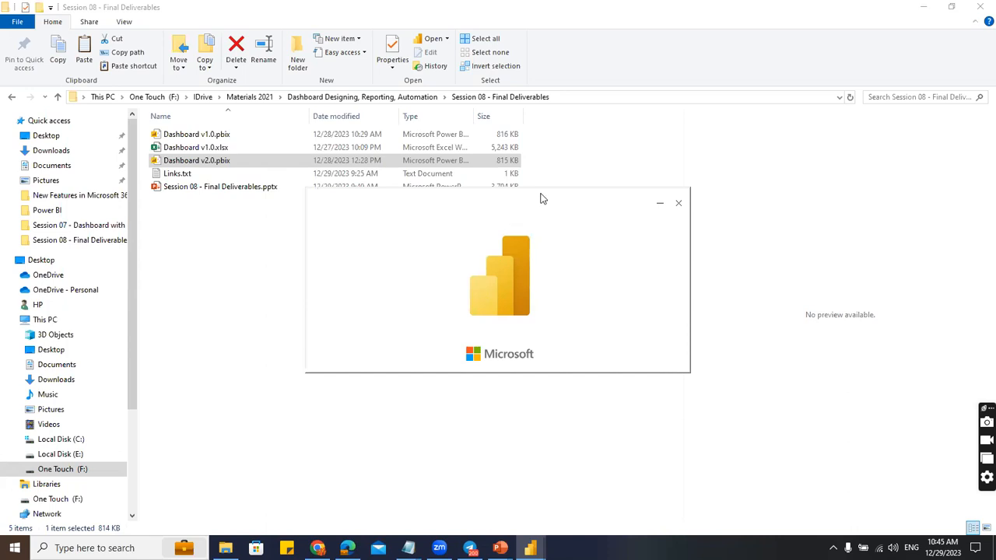
Let Dashboard v2.0.pbix load in Power BI Desktop, then expand and collapse the Orders table.
{"action": "left_click_drag", "start_coordinate": [539, 199], "coordinate": [519, 210]}
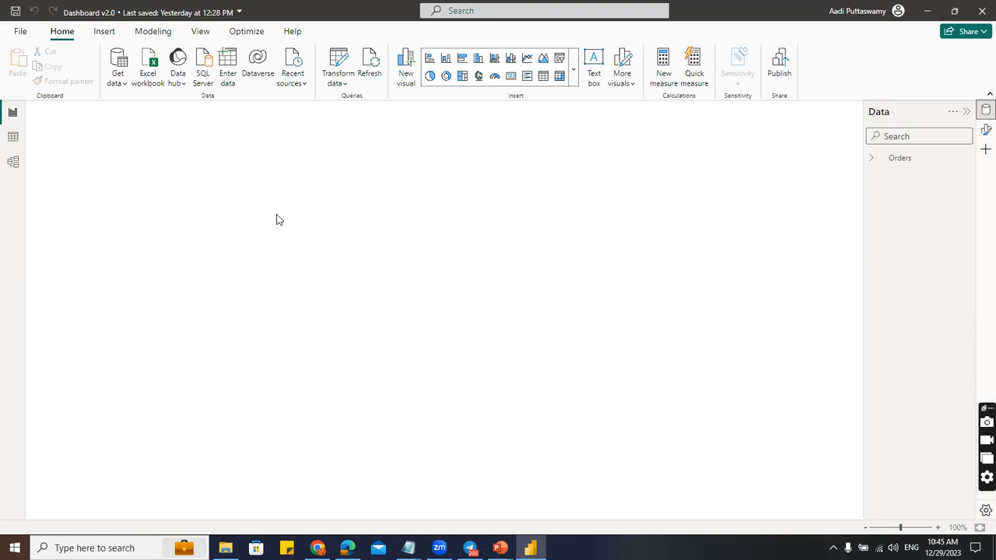
{"action": "left_click", "coordinate": [872, 159]}
{"action": "left_click", "coordinate": [872, 162]}
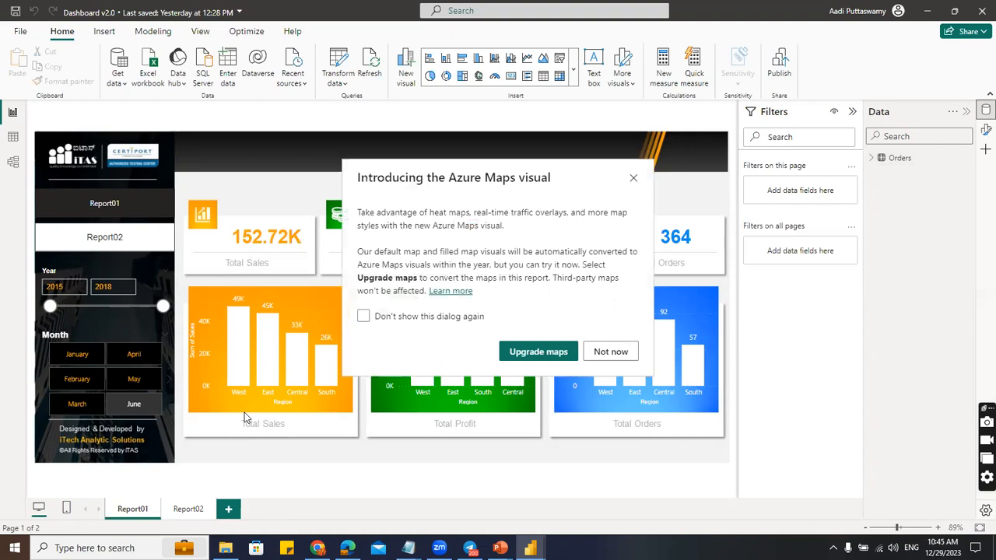
Dismiss the Azure Maps upgrade notice and check the Report02 and Report01 pages.
{"action": "left_click", "coordinate": [610, 352]}
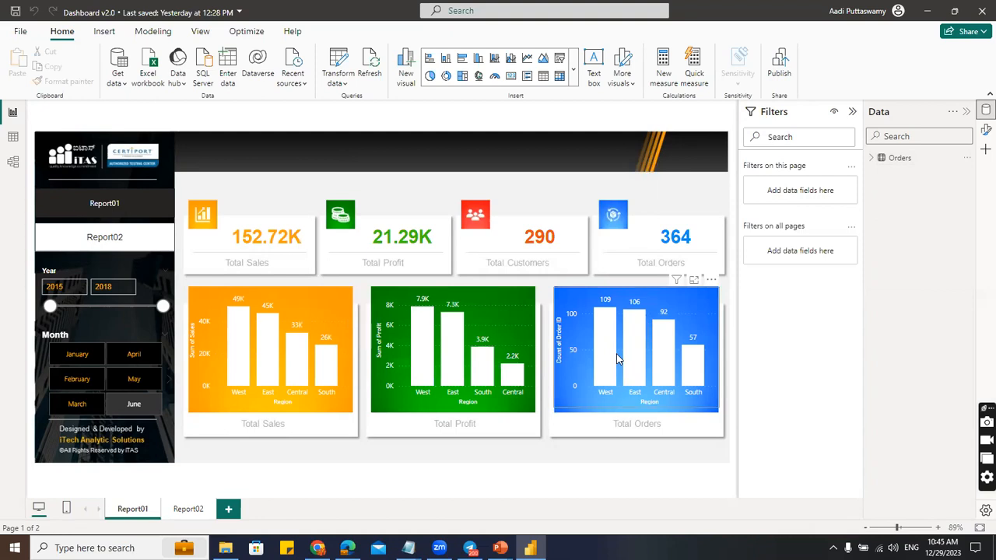
{"action": "left_click", "coordinate": [189, 509]}
{"action": "left_click", "coordinate": [133, 510]}
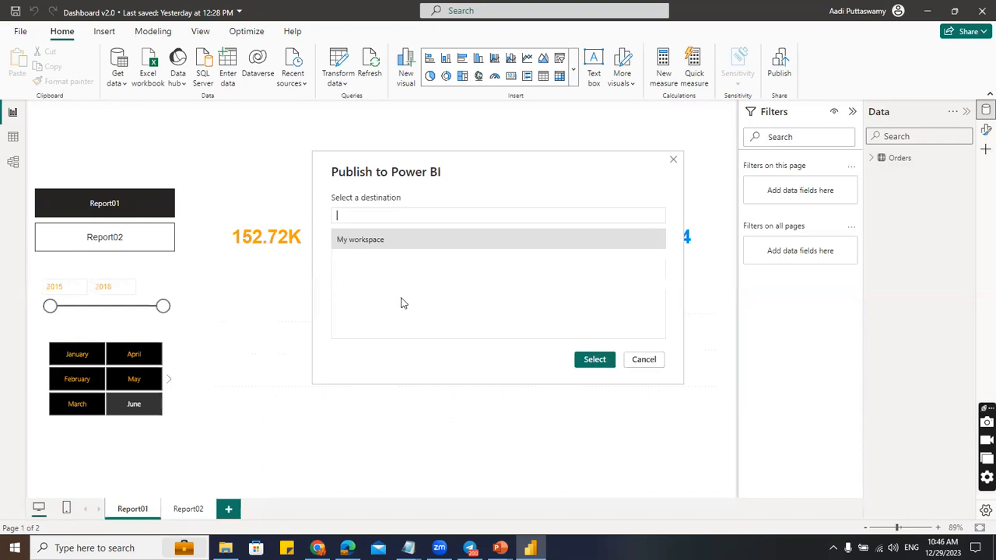
Cancel the publish dialog and flip between the Report02 and Report01 pages.
{"action": "left_click", "coordinate": [644, 360]}
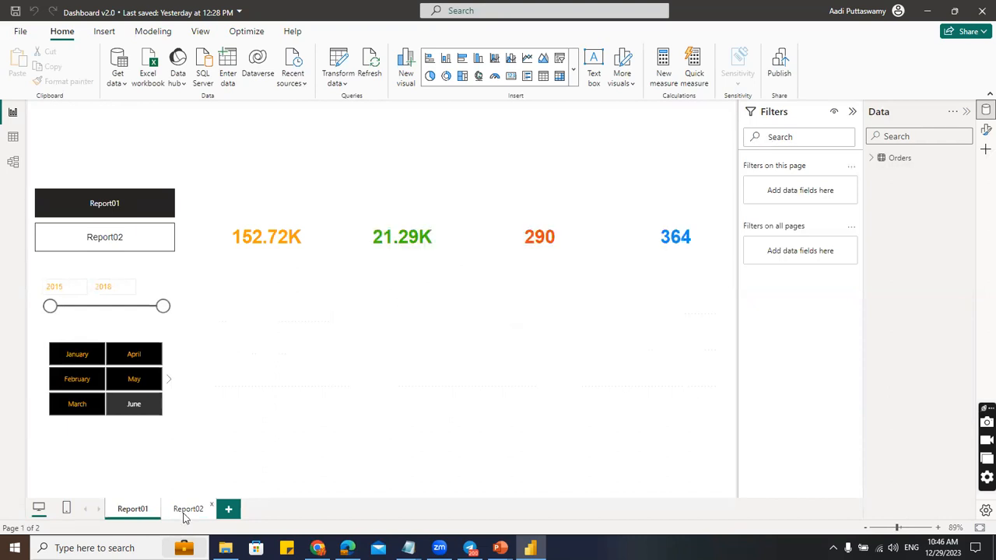
{"action": "left_click", "coordinate": [187, 511]}
{"action": "left_click", "coordinate": [134, 510]}
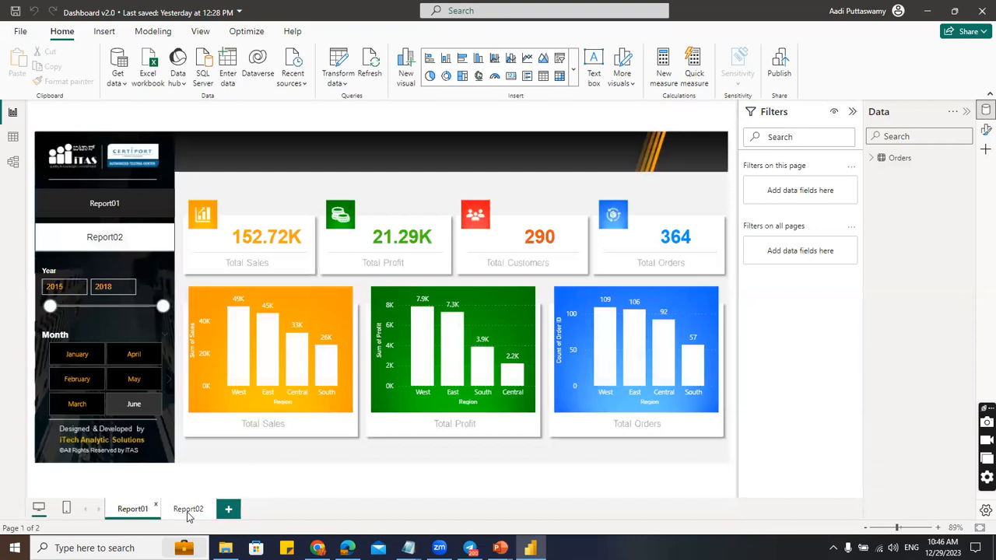
{"action": "left_click", "coordinate": [187, 511]}
{"action": "left_click", "coordinate": [133, 511]}
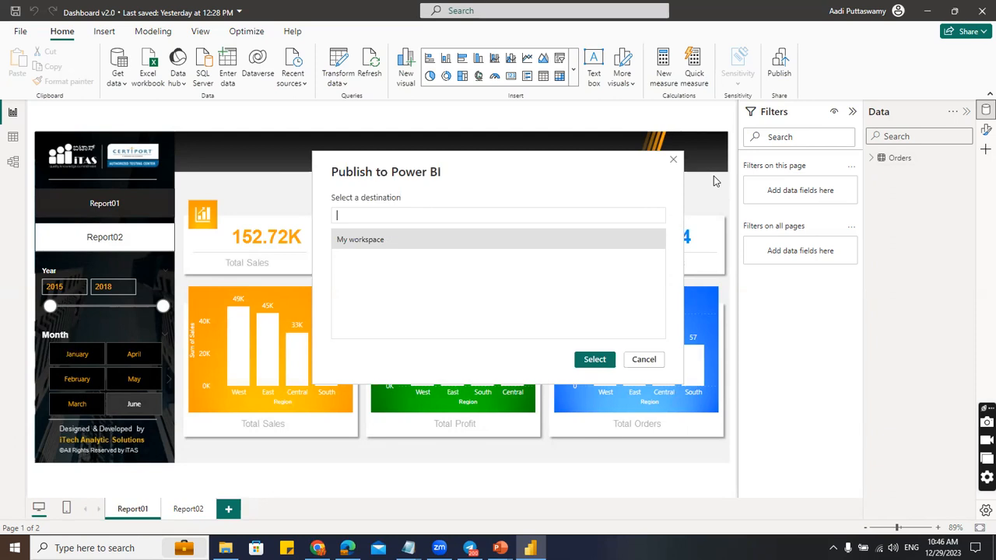
Publish Dashboard v2.0 to My workspace and open the published report in the browser.
{"action": "left_click", "coordinate": [355, 242]}
{"action": "left_click", "coordinate": [594, 359]}
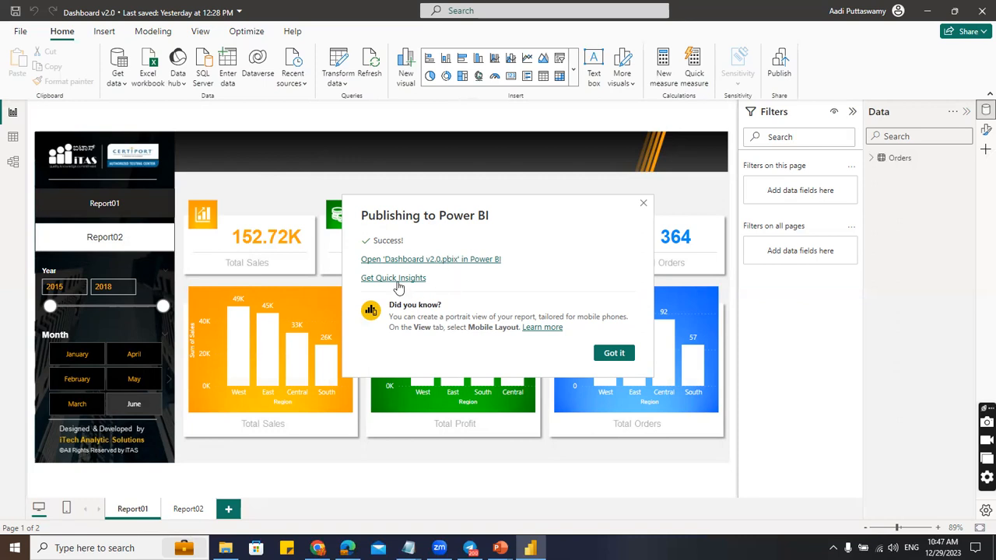
{"action": "left_click", "coordinate": [449, 265]}
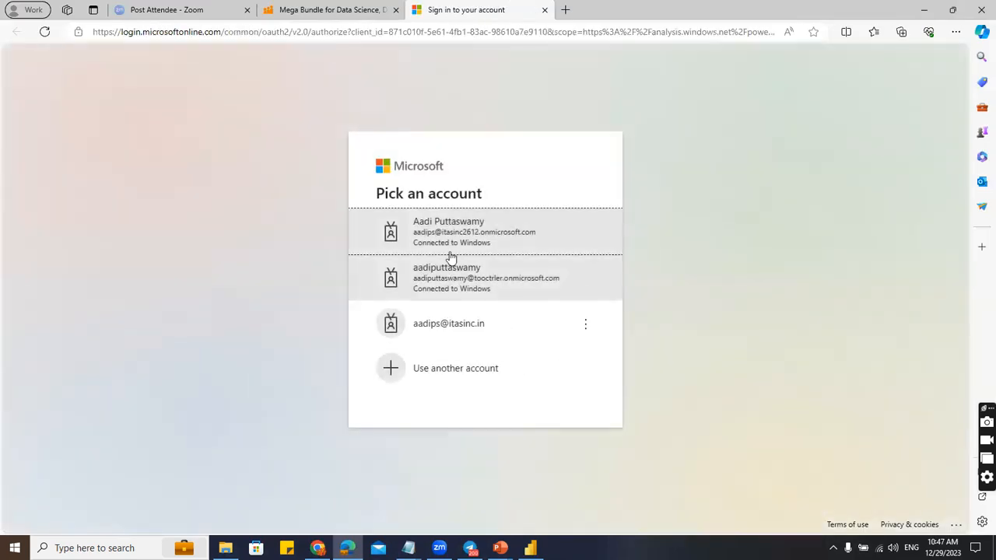
Sign in with the work account and view Report02, then Report01, from the Pages pane.
{"action": "left_click", "coordinate": [454, 240]}
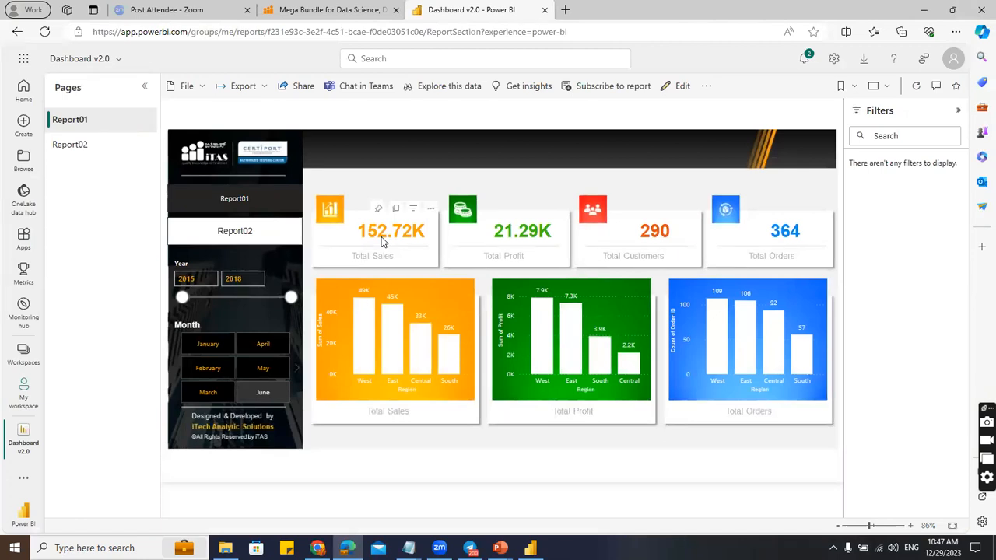
{"action": "left_click", "coordinate": [81, 145]}
{"action": "left_click", "coordinate": [84, 122]}
Toggle between Report02 and Report01 twice using the report's own navigation buttons.
{"action": "left_click", "coordinate": [235, 231]}
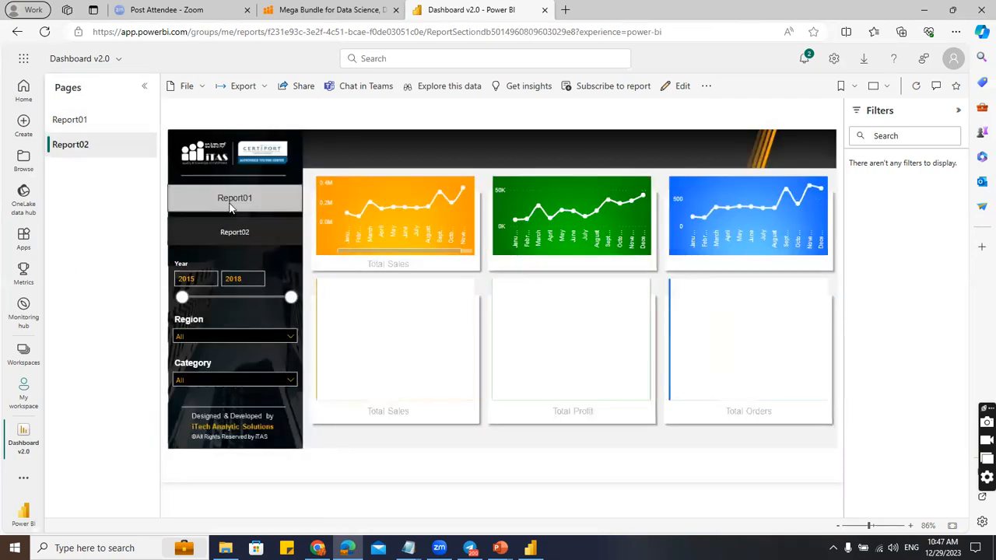
{"action": "left_click", "coordinate": [231, 210]}
{"action": "left_click", "coordinate": [231, 233]}
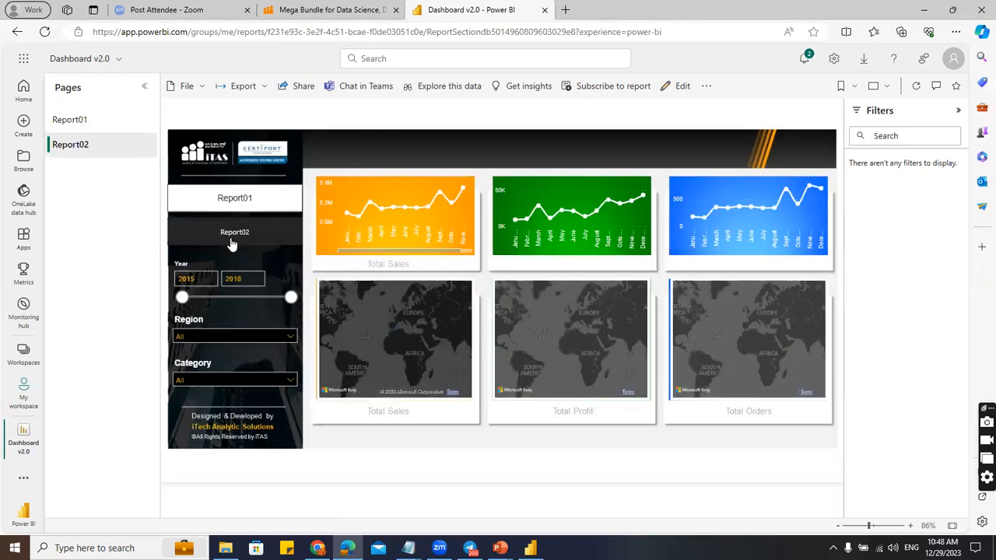
{"action": "left_click", "coordinate": [229, 211]}
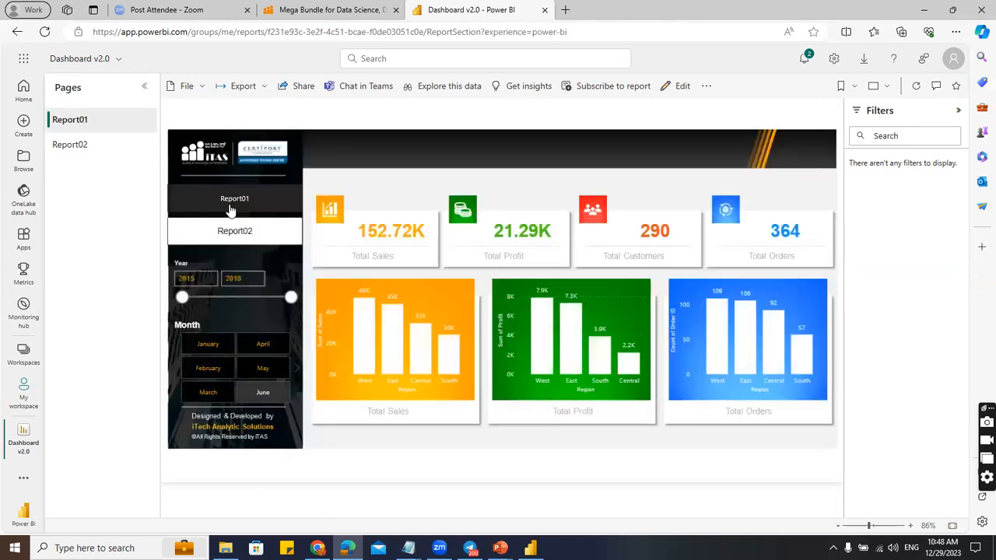
Filter the Month slicer to February after briefly trying January and April.
{"action": "left_click", "coordinate": [207, 344]}
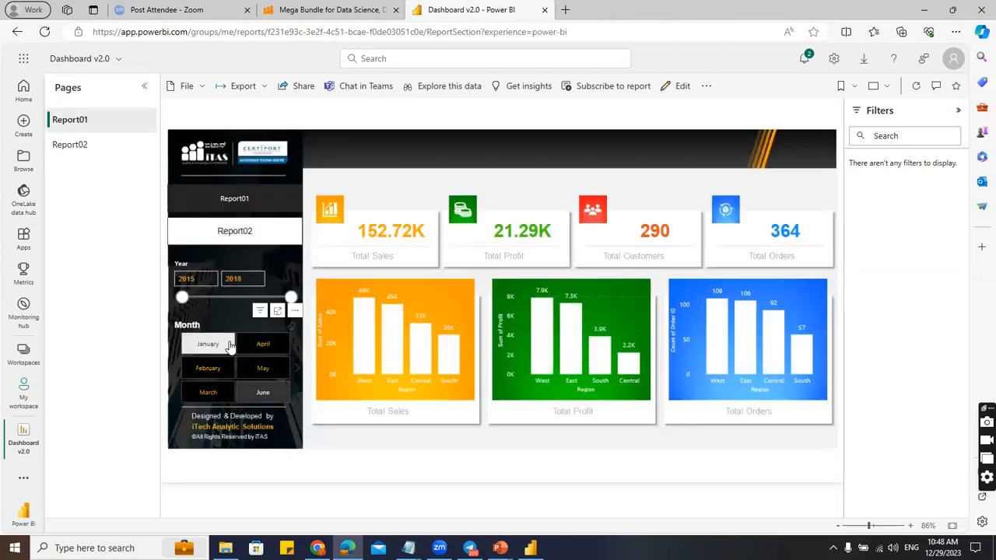
{"action": "left_click", "coordinate": [257, 346]}
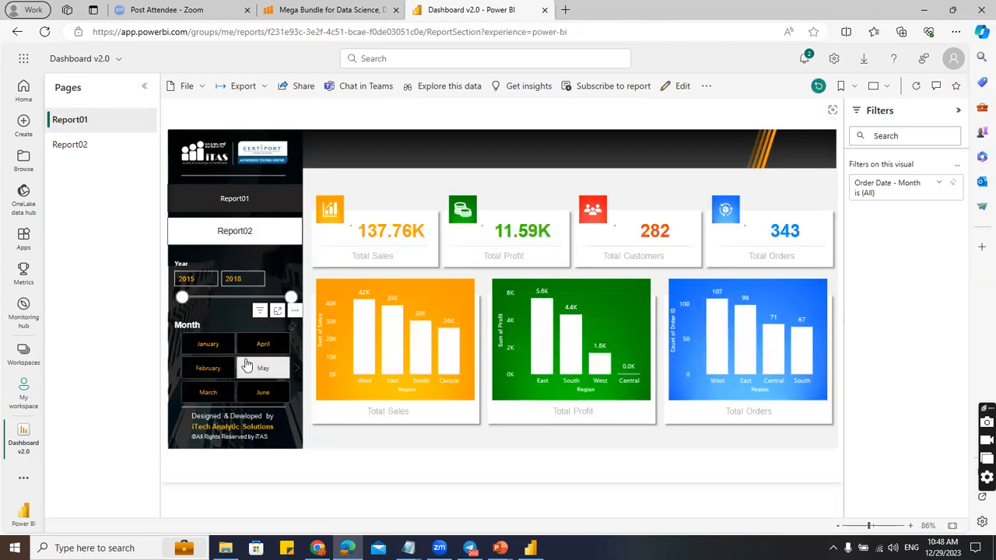
{"action": "left_click", "coordinate": [215, 369]}
{"action": "left_click", "coordinate": [215, 369]}
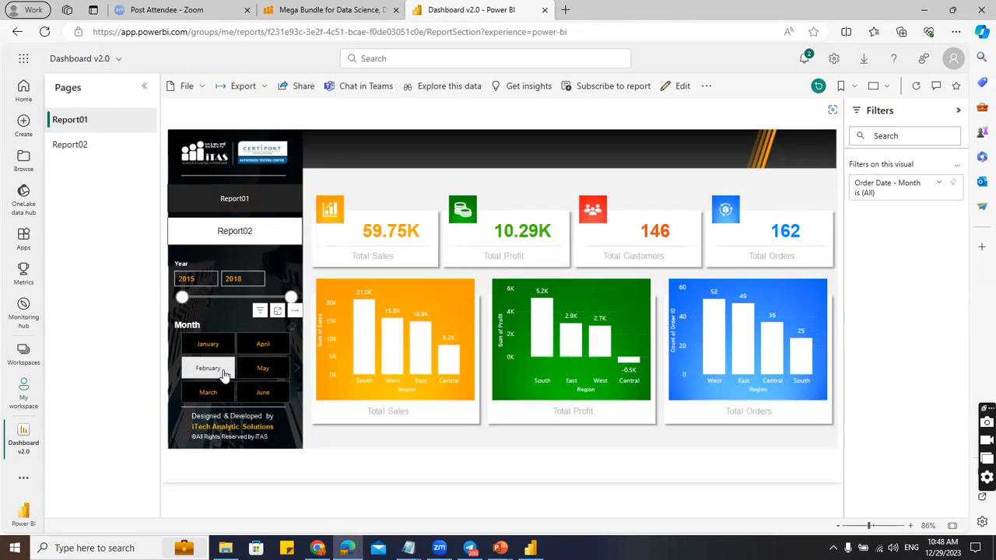
Collapse and re-expand the Pages pane, then bring up the Share link options.
{"action": "left_click", "coordinate": [144, 86]}
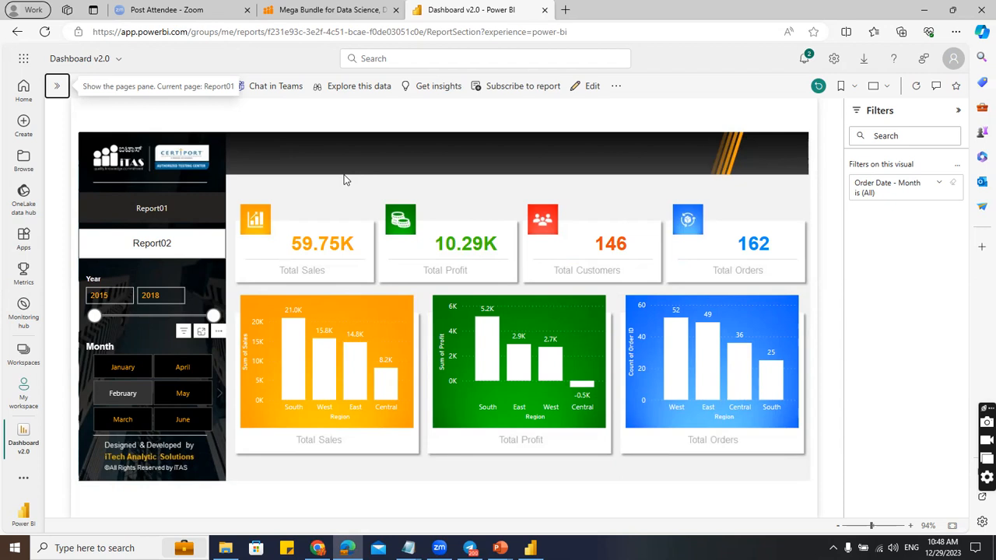
{"action": "left_click", "coordinate": [57, 87]}
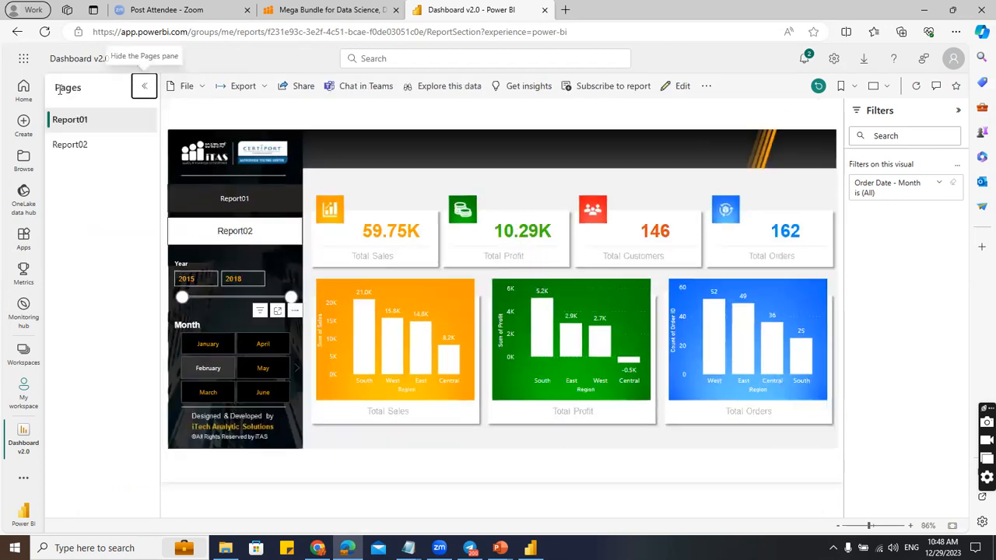
{"action": "left_click", "coordinate": [305, 92]}
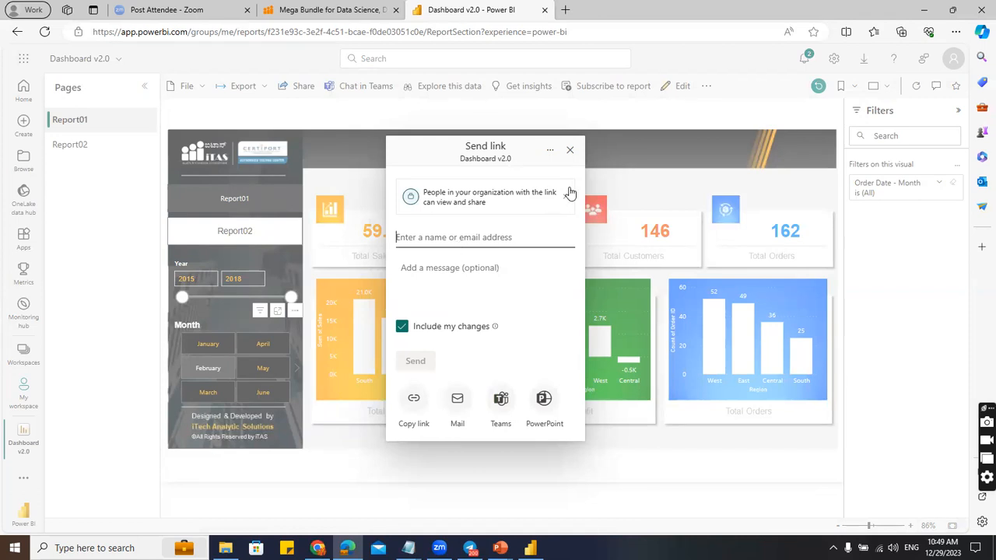
Close the Send link dialog and show the File menu's embed options.
{"action": "left_click", "coordinate": [570, 150]}
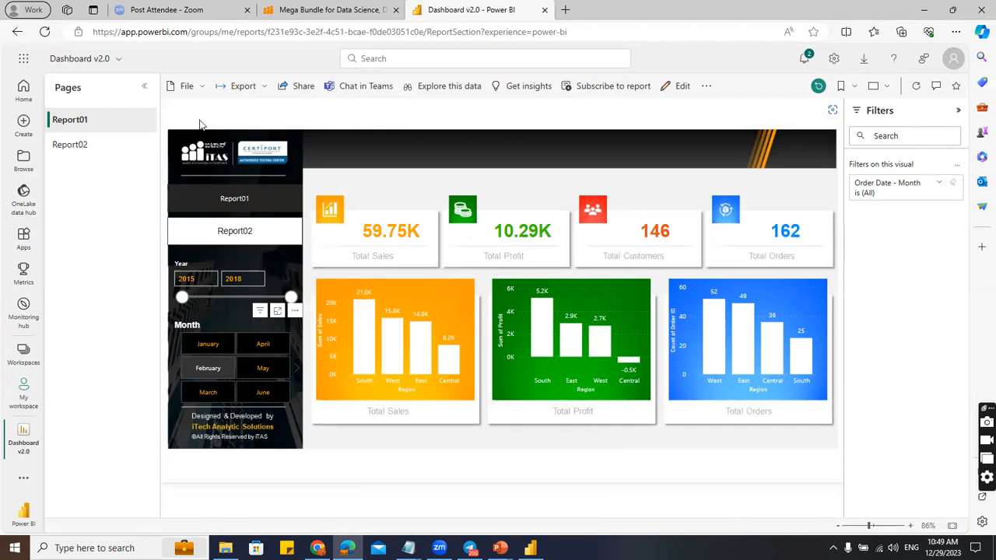
{"action": "left_click", "coordinate": [201, 90]}
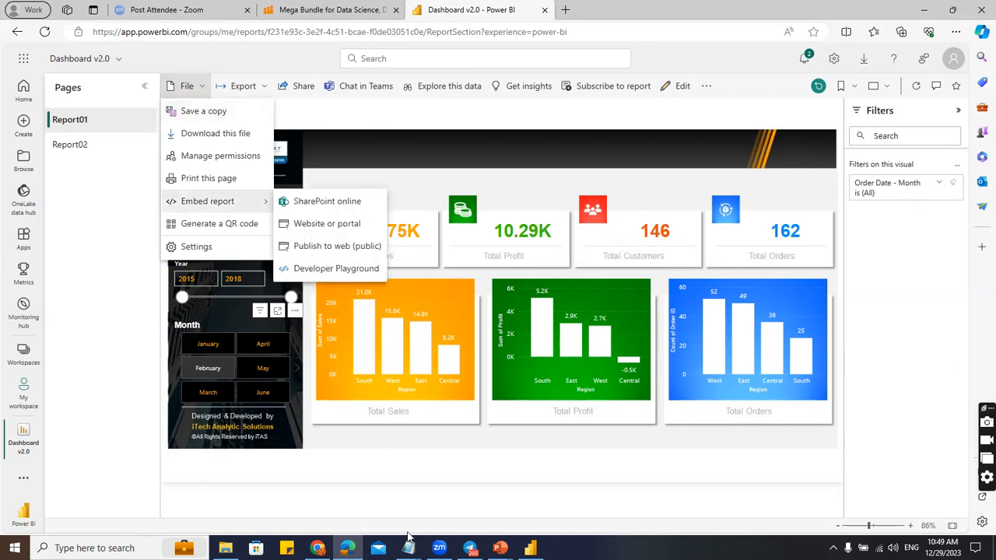
Dismiss Power BI Desktop's publish success message, then close the browser's File menu.
{"action": "left_click", "coordinate": [531, 549]}
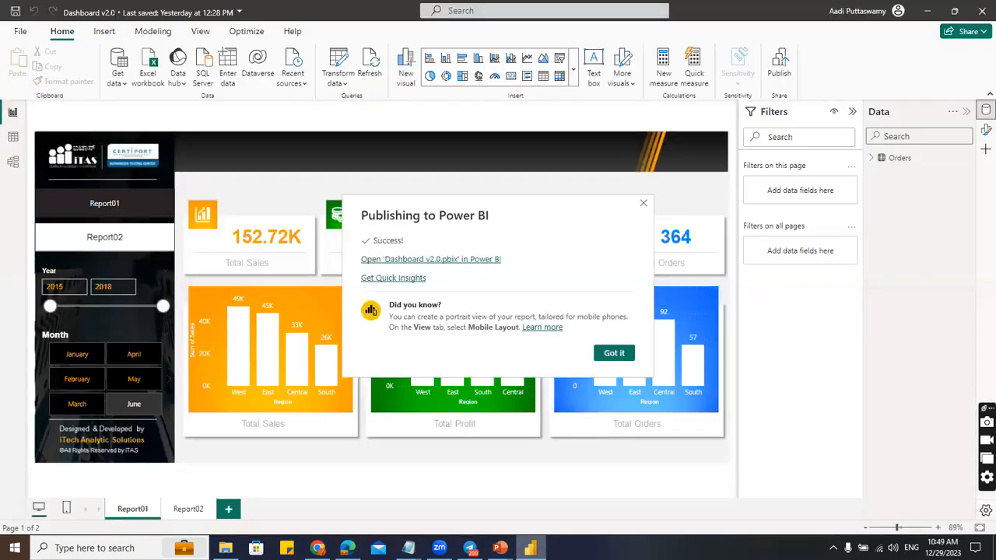
{"action": "left_click", "coordinate": [612, 353]}
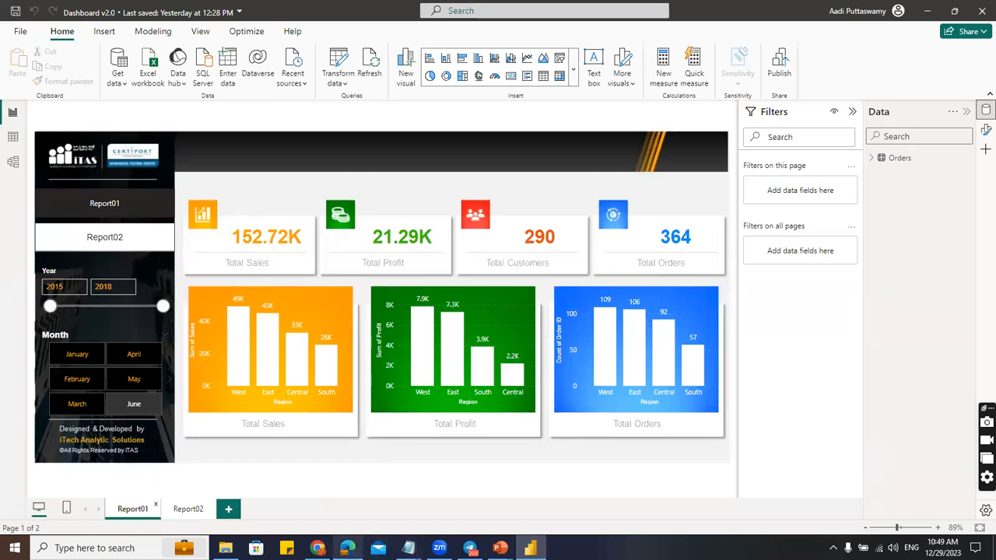
{"action": "left_click", "coordinate": [347, 548]}
{"action": "left_click", "coordinate": [393, 124]}
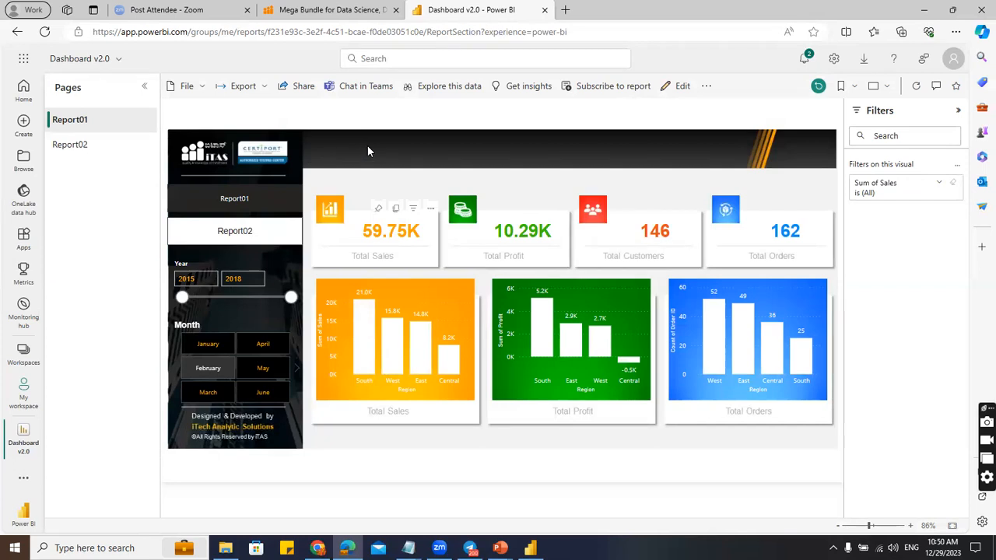
Put the report in Edit mode, select the Total Profit and Total Orders cards, and open File.
{"action": "left_click", "coordinate": [682, 86]}
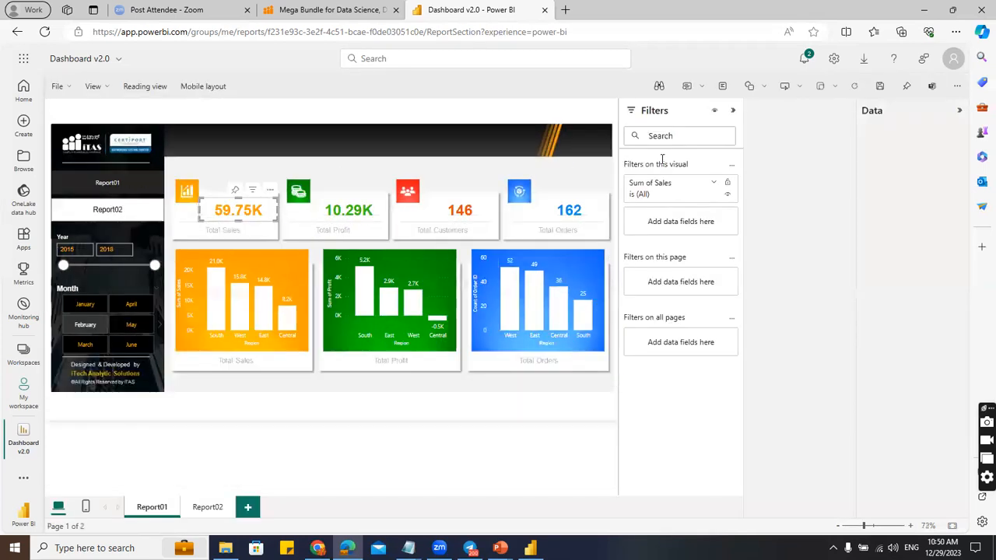
{"action": "left_click", "coordinate": [372, 219]}
{"action": "left_click", "coordinate": [559, 222]}
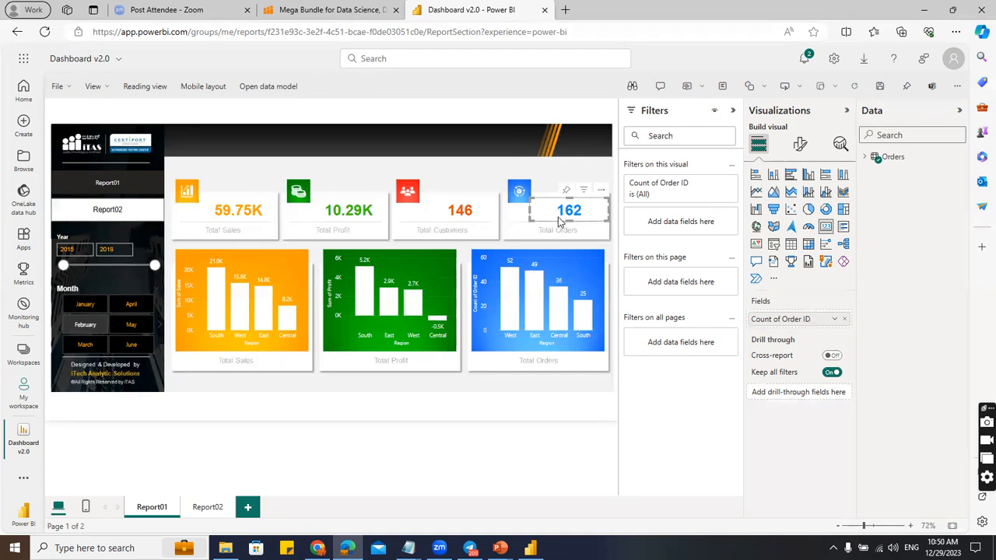
{"action": "left_click", "coordinate": [65, 87]}
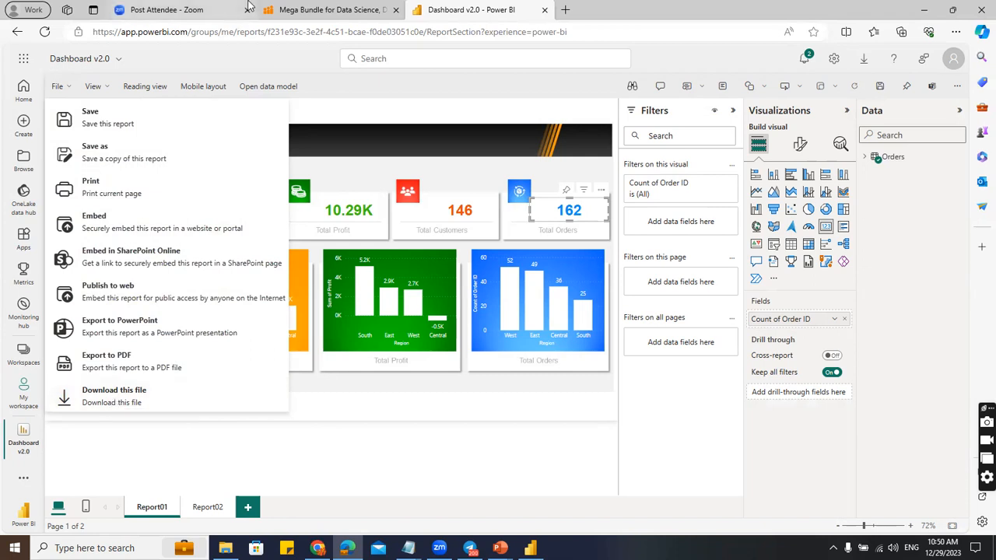
Compare with the Power BI Desktop window, then switch the browser report back to Reading view.
{"action": "left_click", "coordinate": [420, 104]}
{"action": "left_click", "coordinate": [530, 548]}
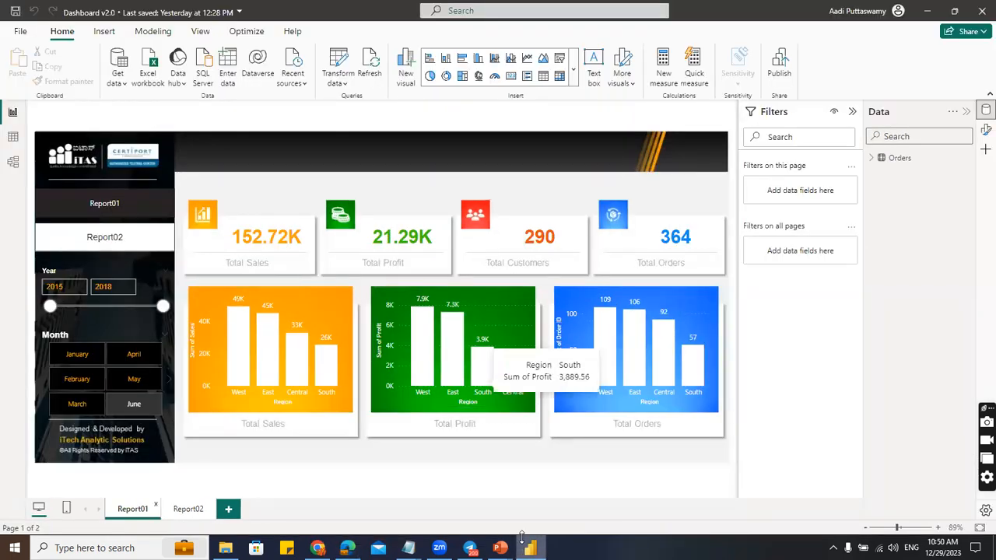
{"action": "key", "text": "alt+Tab"}
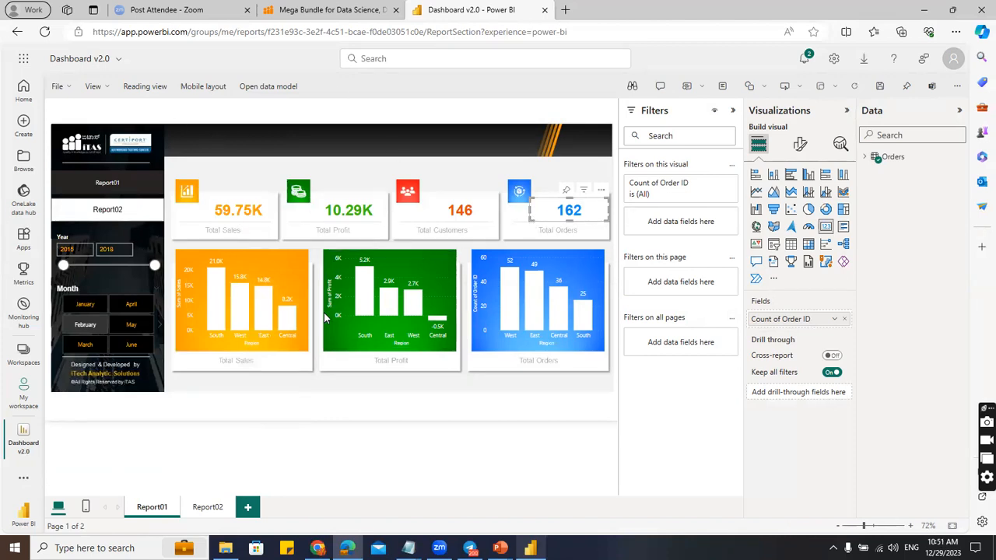
{"action": "mouse_move", "coordinate": [374, 308]}
{"action": "left_click", "coordinate": [147, 87]}
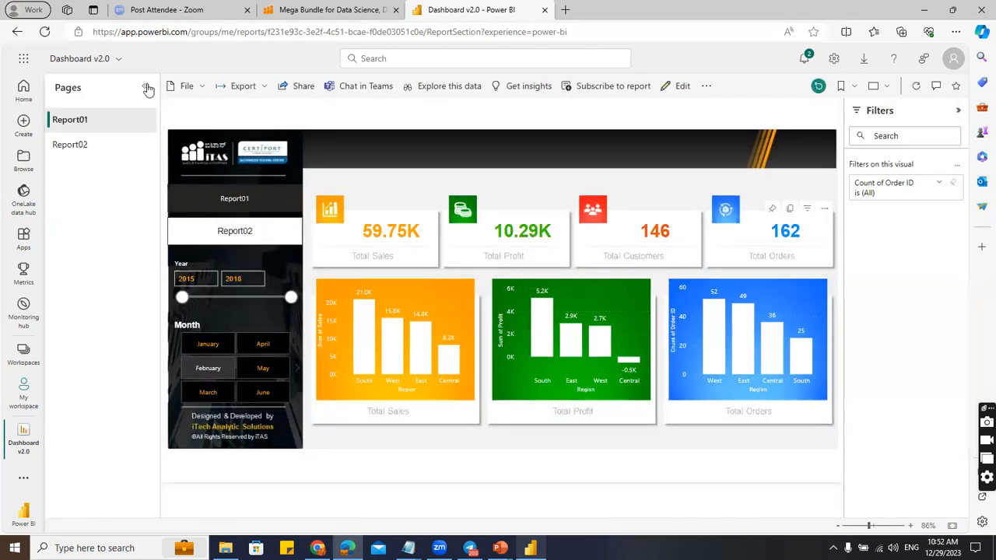
Collapse the Pages pane, cross-filter by the South and West bars, clear it, then go Home.
{"action": "left_click", "coordinate": [146, 87]}
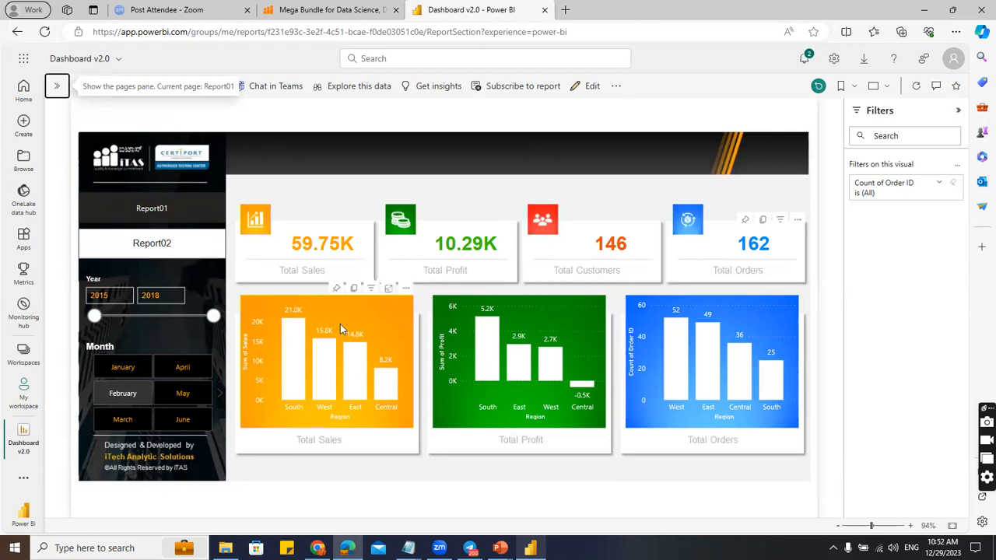
{"action": "left_click", "coordinate": [294, 347]}
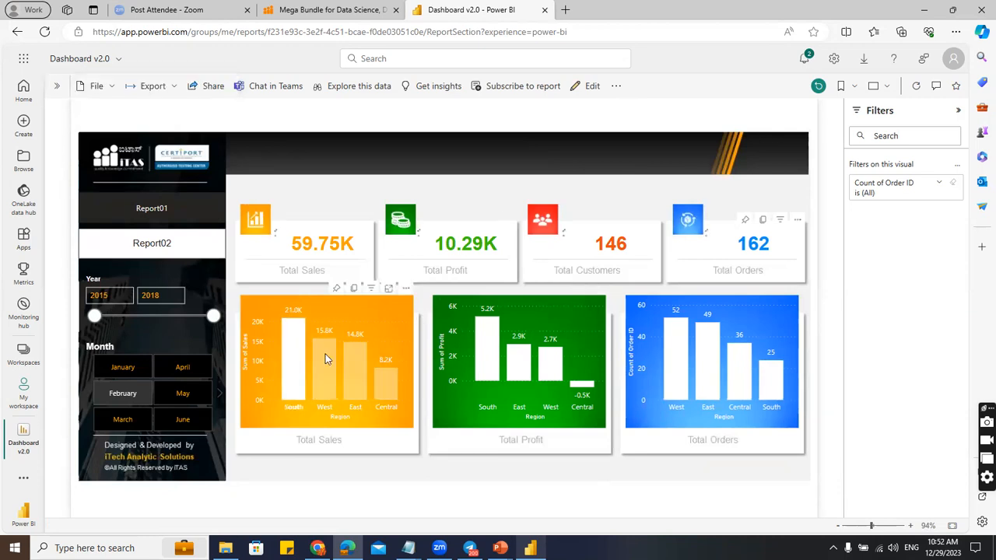
{"action": "left_click", "coordinate": [325, 354]}
{"action": "left_click", "coordinate": [300, 352]}
{"action": "left_click", "coordinate": [360, 317]}
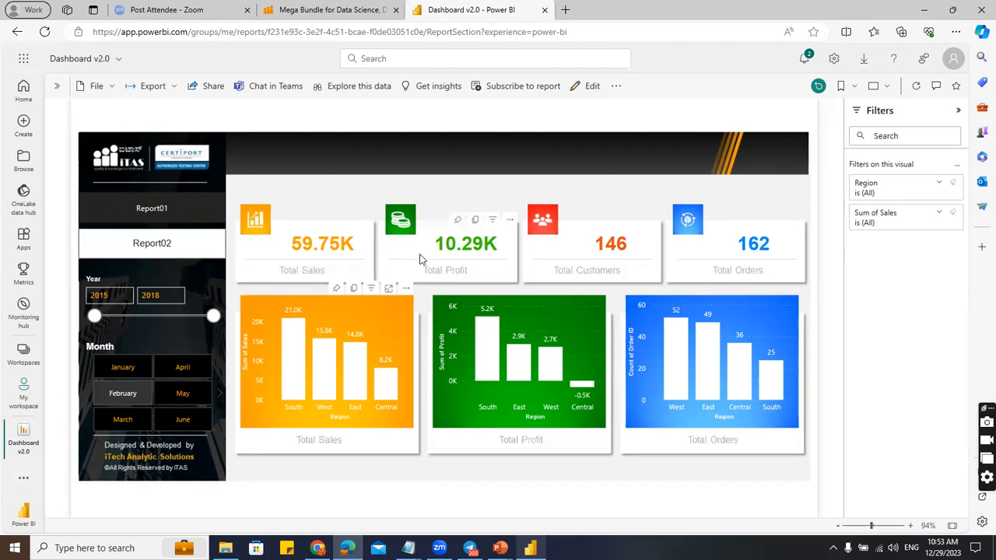
{"action": "left_click", "coordinate": [22, 91]}
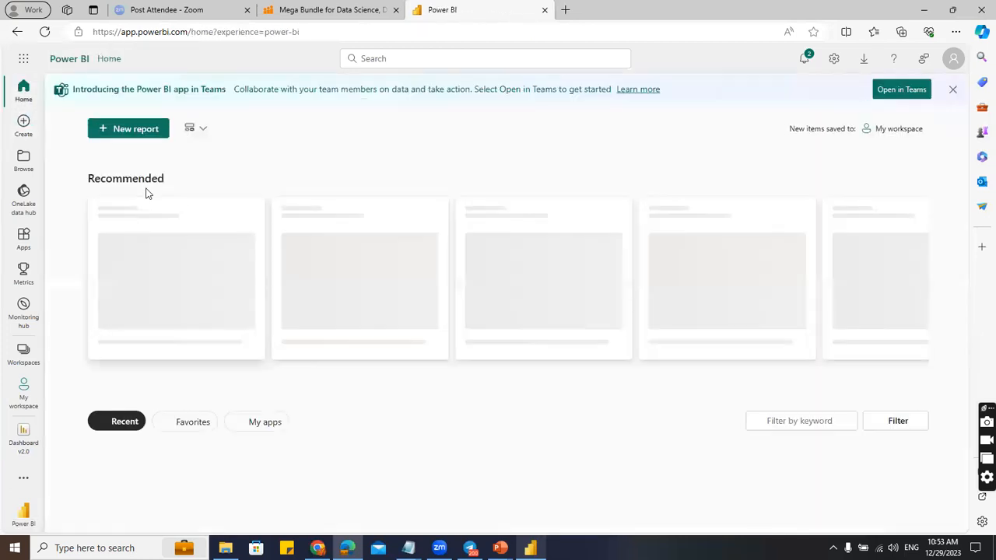
Scroll the Home page's Recent list, then visit Create and Browse to list recent items.
{"action": "scroll", "coordinate": [233, 436], "scroll_direction": "down", "scroll_amount": 2}
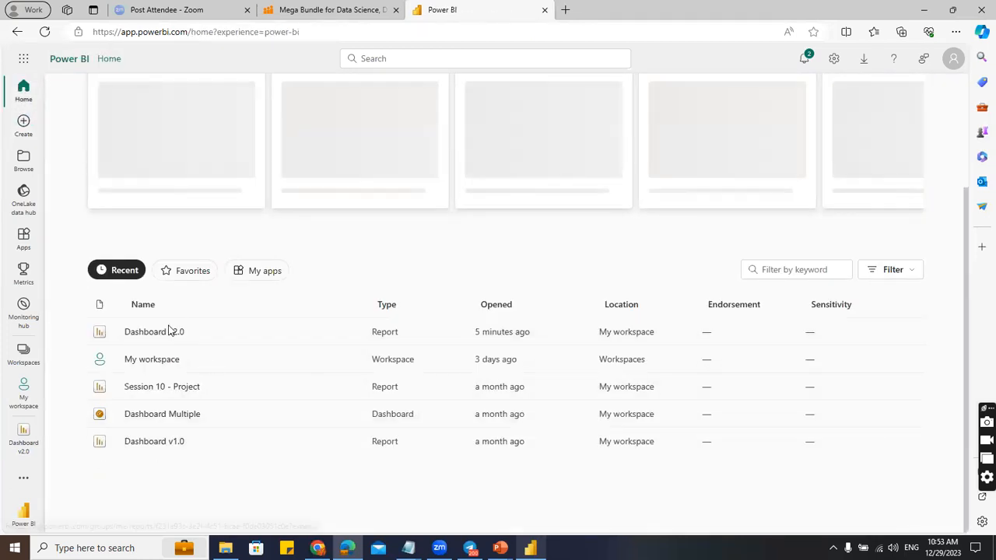
{"action": "scroll", "coordinate": [196, 407], "scroll_direction": "up", "scroll_amount": 2}
{"action": "scroll", "coordinate": [196, 407], "scroll_direction": "down", "scroll_amount": 2}
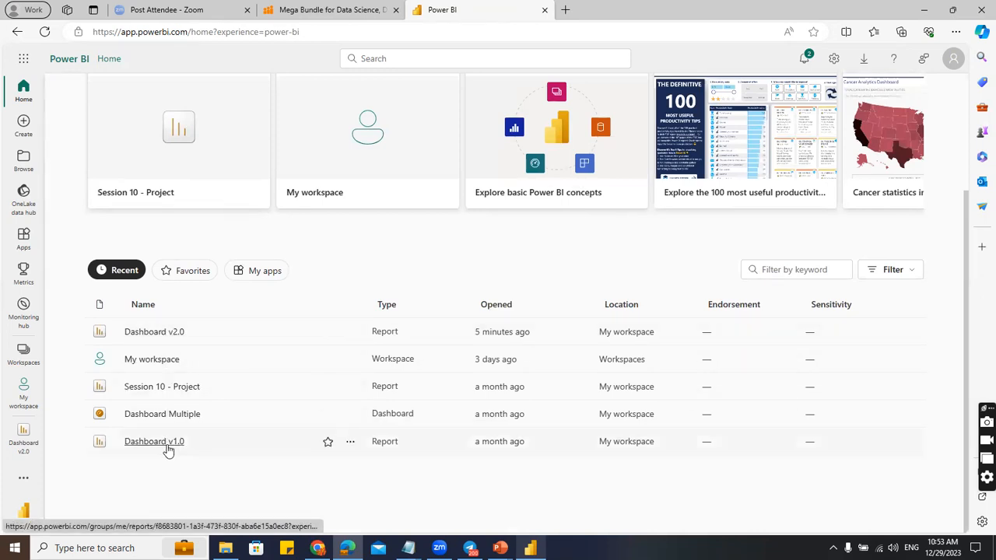
{"action": "left_click", "coordinate": [23, 122]}
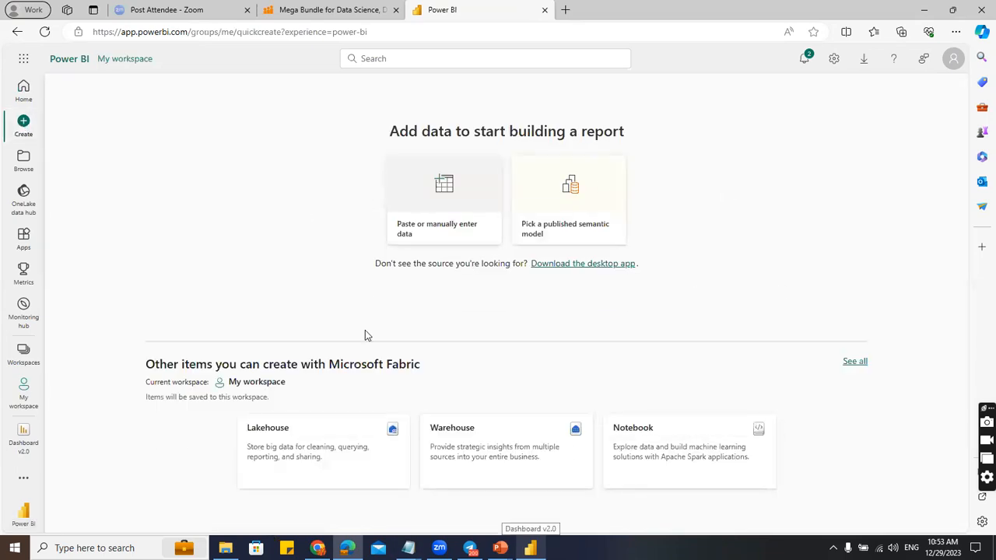
{"action": "left_click", "coordinate": [24, 162]}
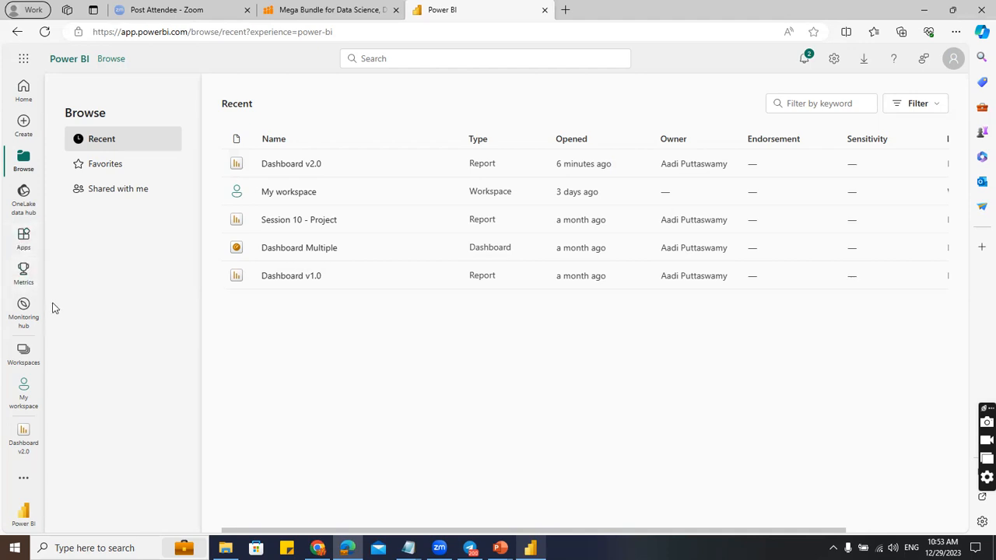
Open My workspace from the Workspaces flyout to list its dashboards, reports and semantic models.
{"action": "left_click", "coordinate": [28, 354]}
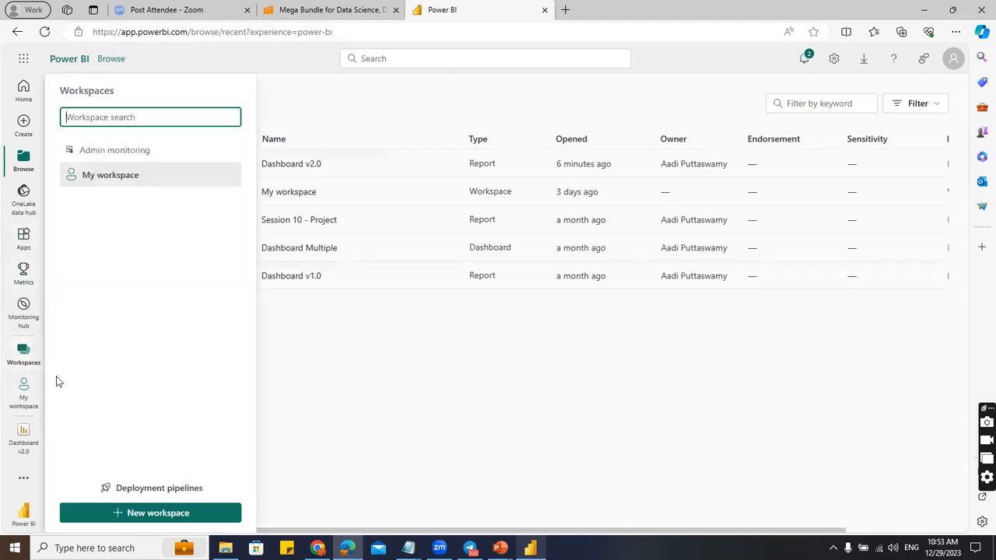
{"action": "left_click", "coordinate": [107, 176]}
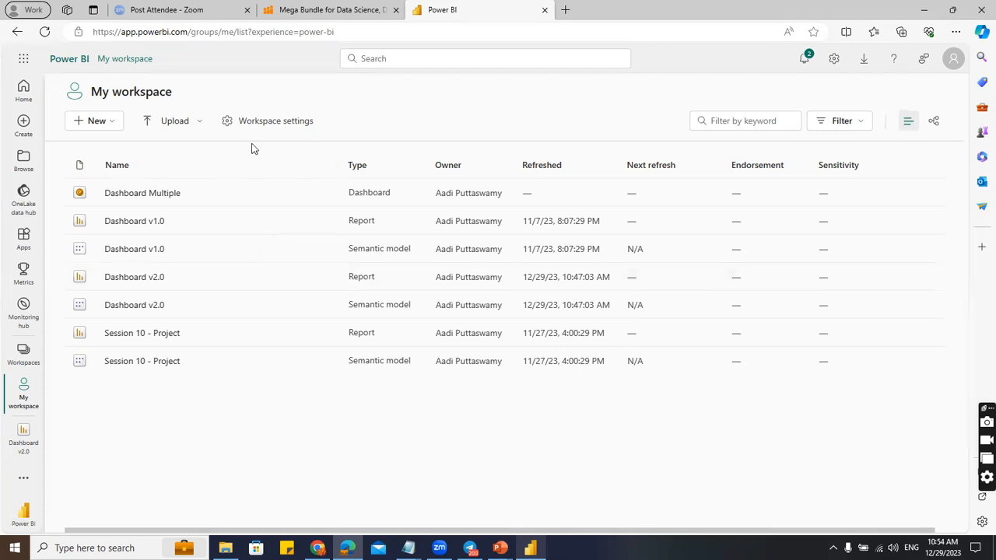
Go to the Home page and filter its items to Favorites.
{"action": "left_click", "coordinate": [23, 90]}
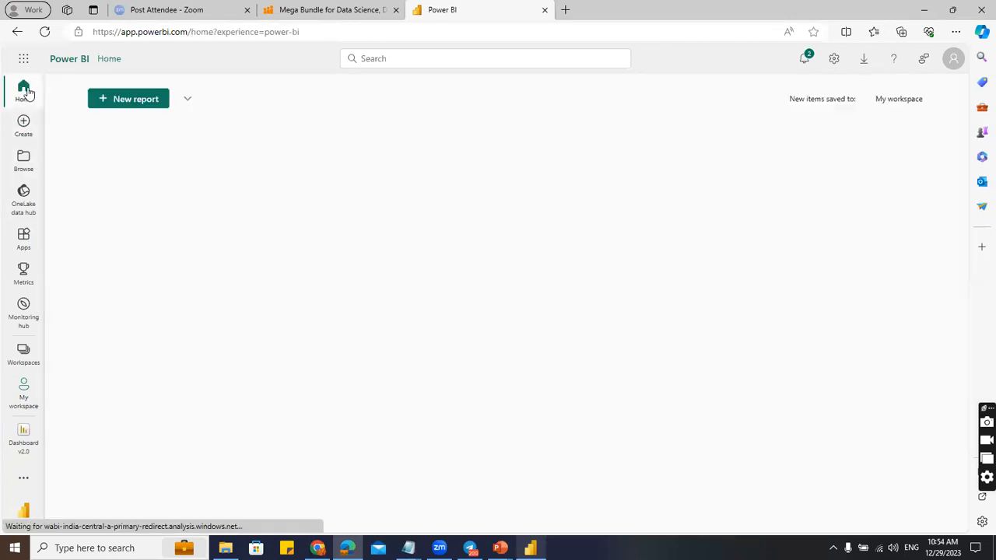
{"action": "scroll", "coordinate": [224, 442], "scroll_direction": "down", "scroll_amount": 2}
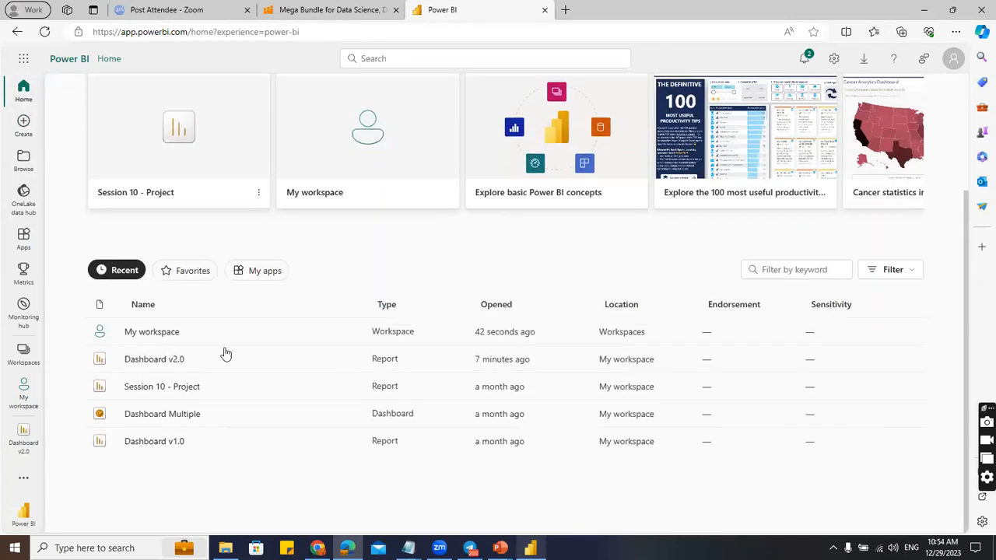
{"action": "left_click", "coordinate": [189, 274]}
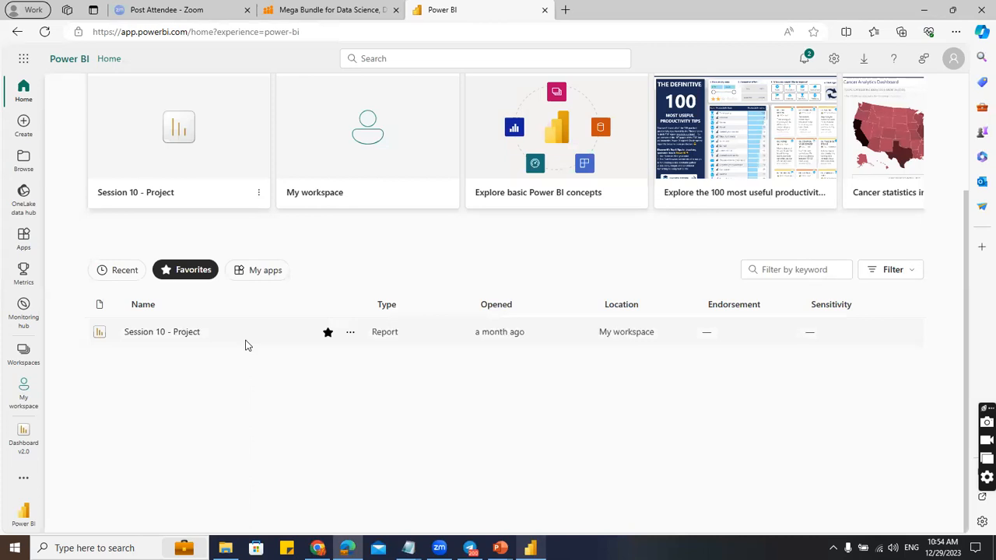
Navigate back to My workspace, where Dashboard v2.0 shows the 10:55:17 AM refresh.
{"action": "left_click", "coordinate": [25, 163]}
{"action": "left_click", "coordinate": [24, 361]}
{"action": "left_click", "coordinate": [26, 400]}
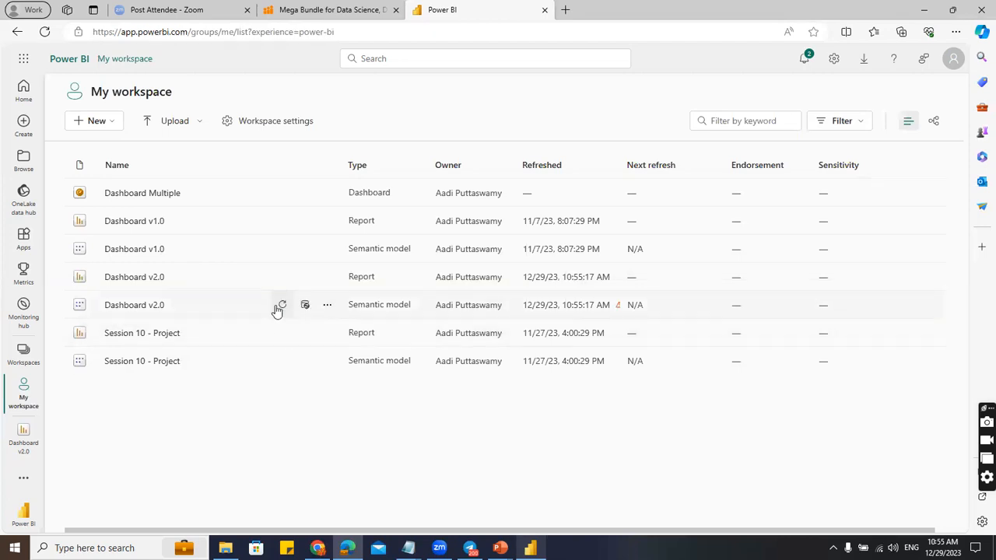
Open the Dashboard v2.0 semantic model settings and expand Gateway and cloud connections, which list none.
{"action": "left_click", "coordinate": [328, 306]}
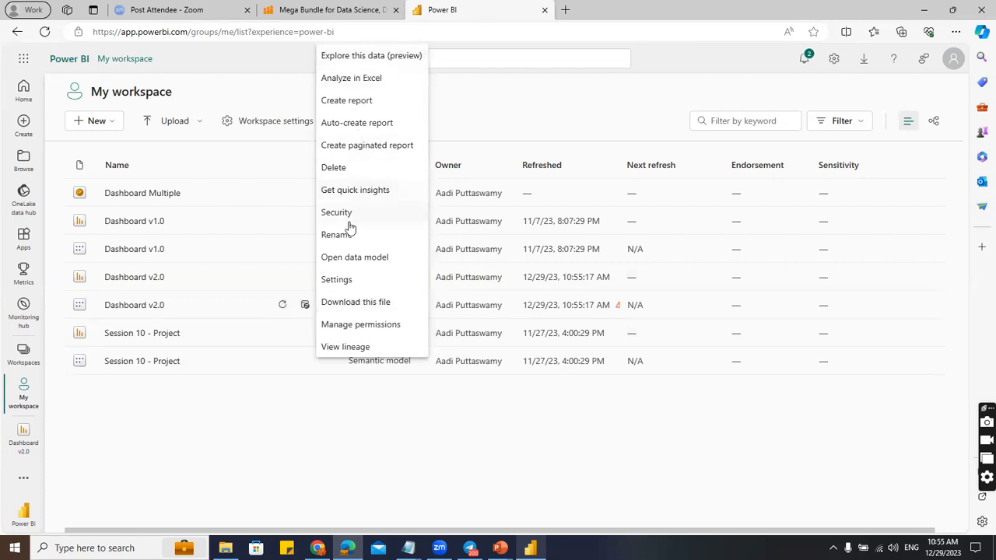
{"action": "left_click", "coordinate": [343, 282]}
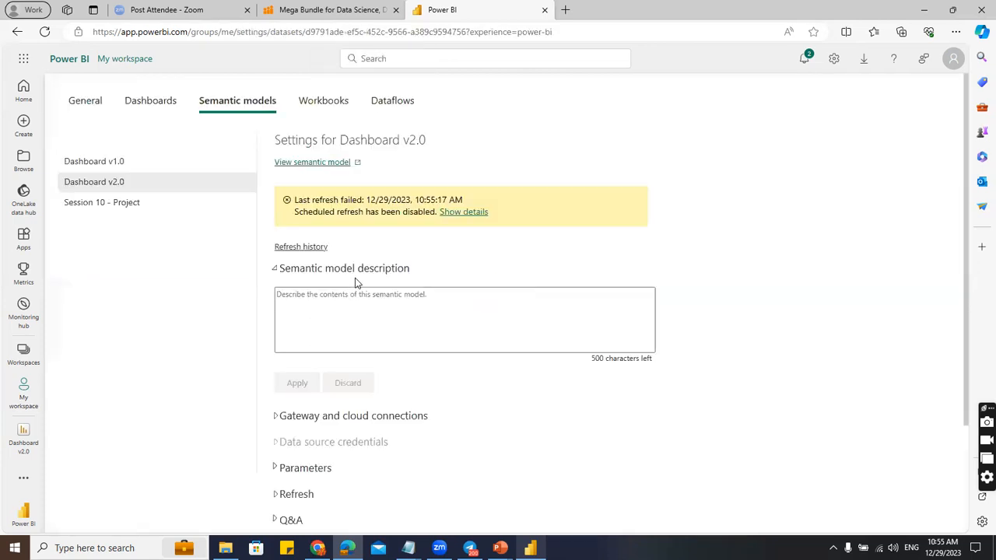
{"action": "scroll", "coordinate": [414, 340], "scroll_direction": "down", "scroll_amount": 2}
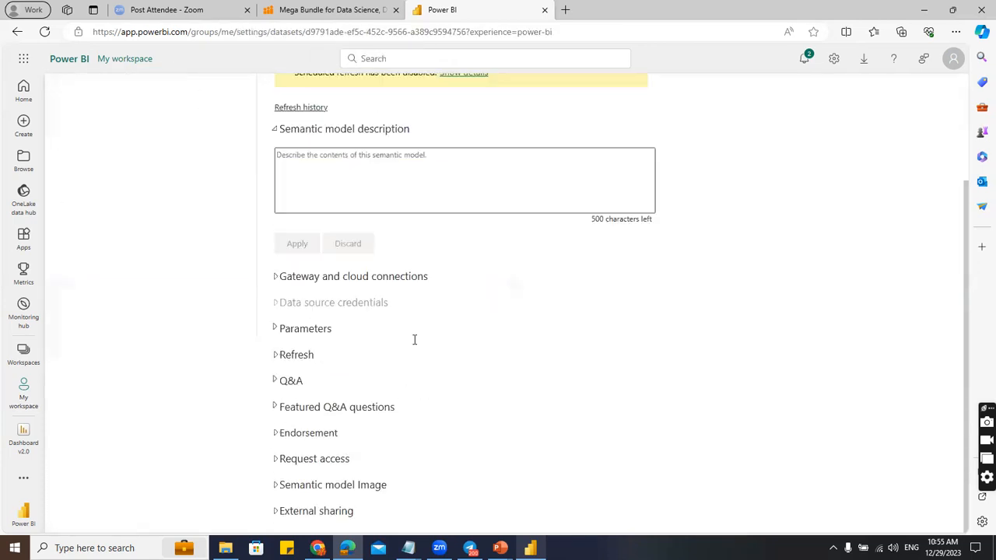
{"action": "left_click", "coordinate": [278, 278]}
{"action": "scroll", "coordinate": [498, 403], "scroll_direction": "down", "scroll_amount": 1}
{"action": "scroll", "coordinate": [498, 403], "scroll_direction": "down", "scroll_amount": 2}
{"action": "scroll", "coordinate": [491, 256], "scroll_direction": "up", "scroll_amount": 1}
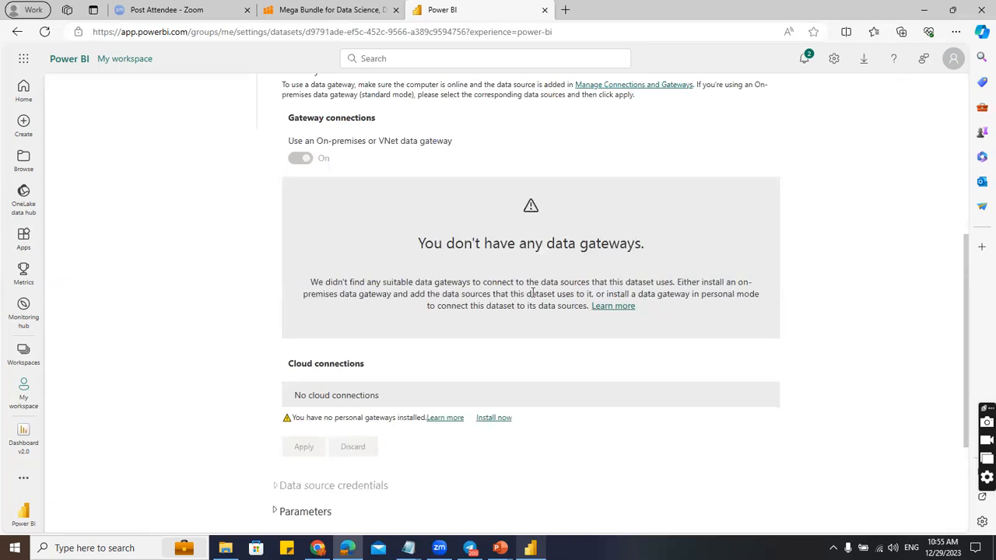
{"action": "scroll", "coordinate": [485, 295], "scroll_direction": "down", "scroll_amount": 2}
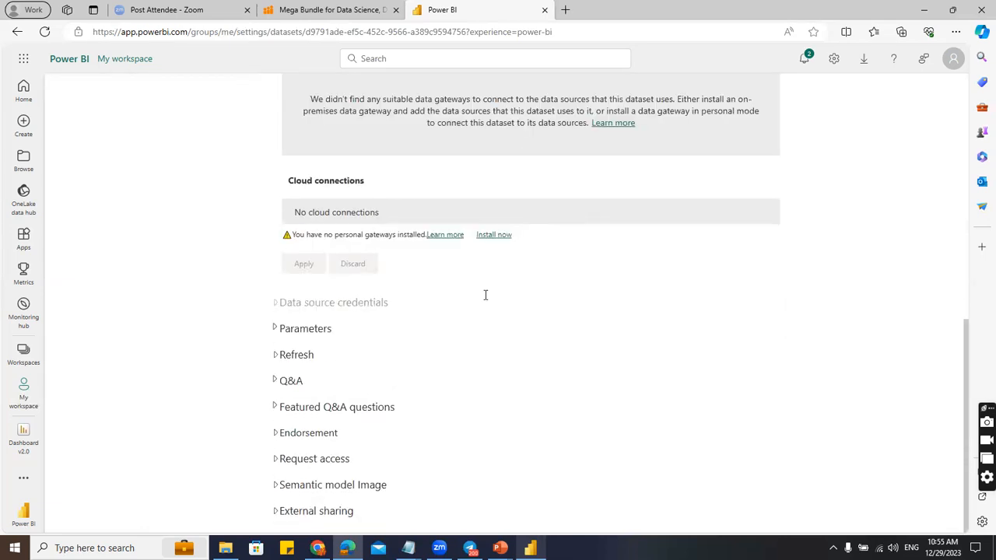
Expand the Refresh section and review it: scheduled refresh off, Daily frequency, last refresh failed.
{"action": "left_click", "coordinate": [275, 356]}
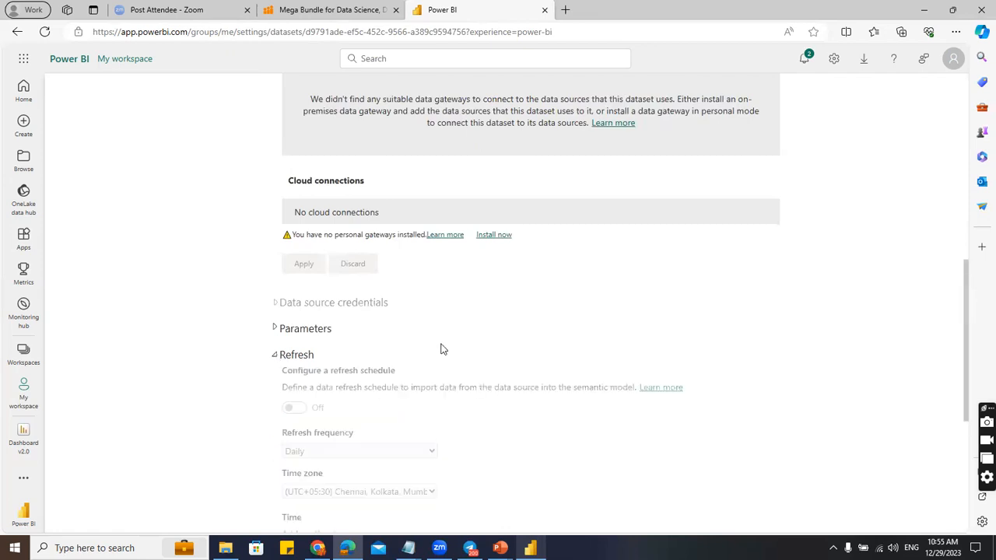
{"action": "scroll", "coordinate": [440, 349], "scroll_direction": "down", "scroll_amount": 3}
{"action": "scroll", "coordinate": [465, 171], "scroll_direction": "up", "scroll_amount": 2}
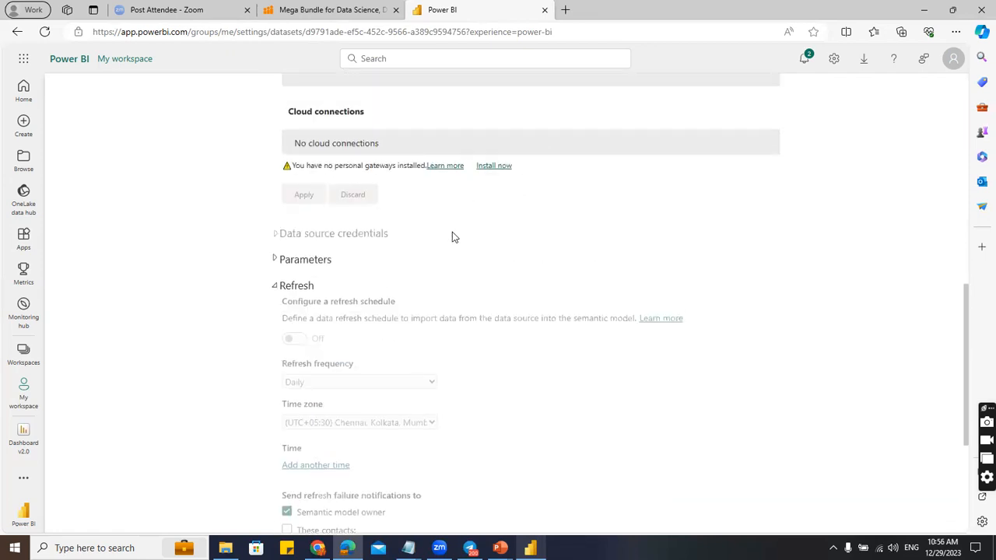
{"action": "scroll", "coordinate": [436, 249], "scroll_direction": "down", "scroll_amount": 2}
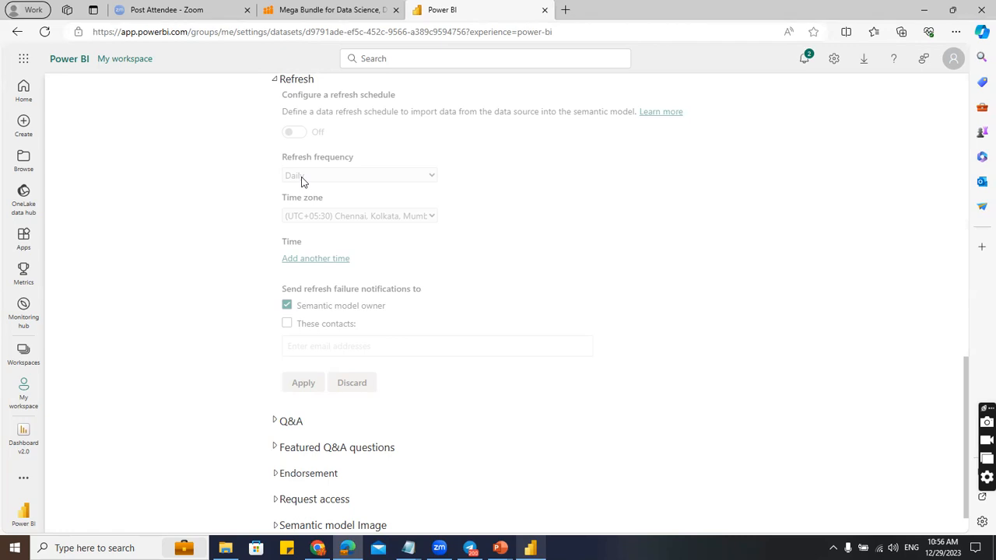
{"action": "scroll", "coordinate": [301, 181], "scroll_direction": "up", "scroll_amount": 15}
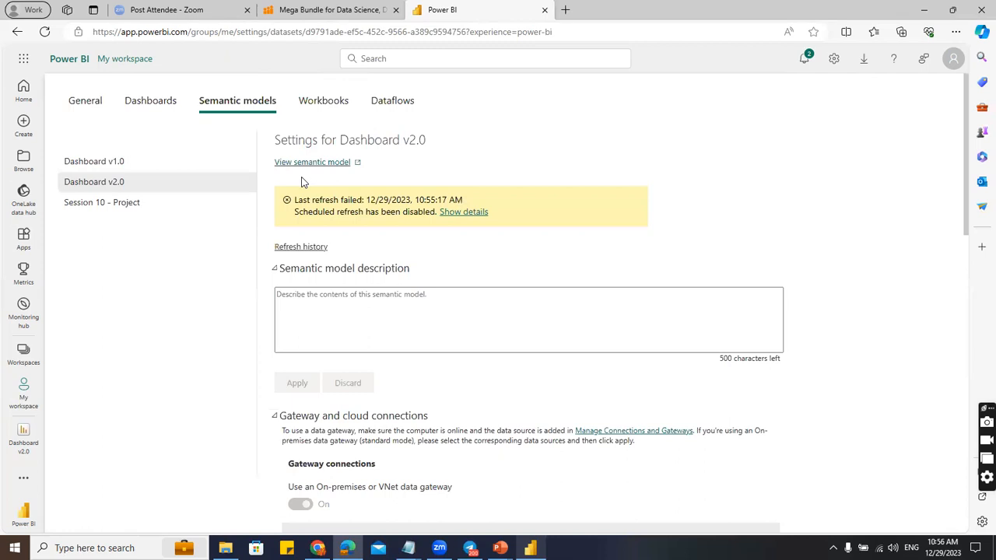
Leave the Dashboard v2.0 settings and return to the Power BI Home page.
{"action": "left_click", "coordinate": [24, 90]}
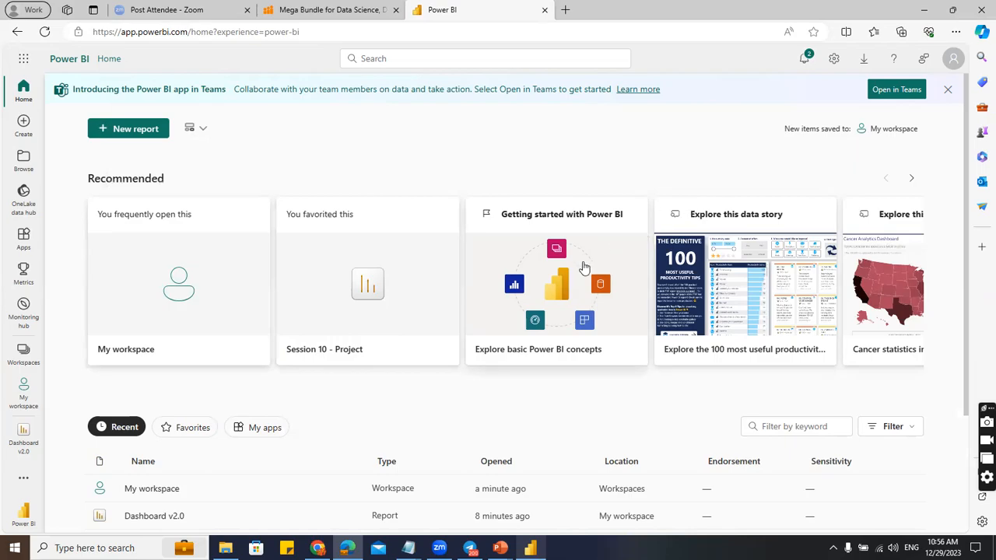
Minimise the browser with Win+D to show the Windows desktop.
{"action": "key", "text": "super+d"}
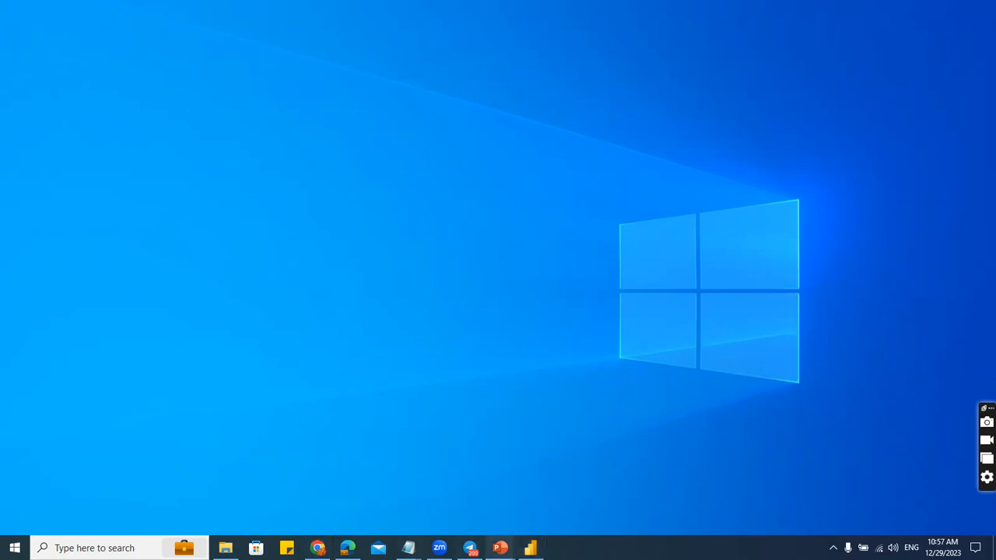
Return to the running Session 08 PowerPoint slide show from the taskbar preview.
{"action": "mouse_move", "coordinate": [500, 548]}
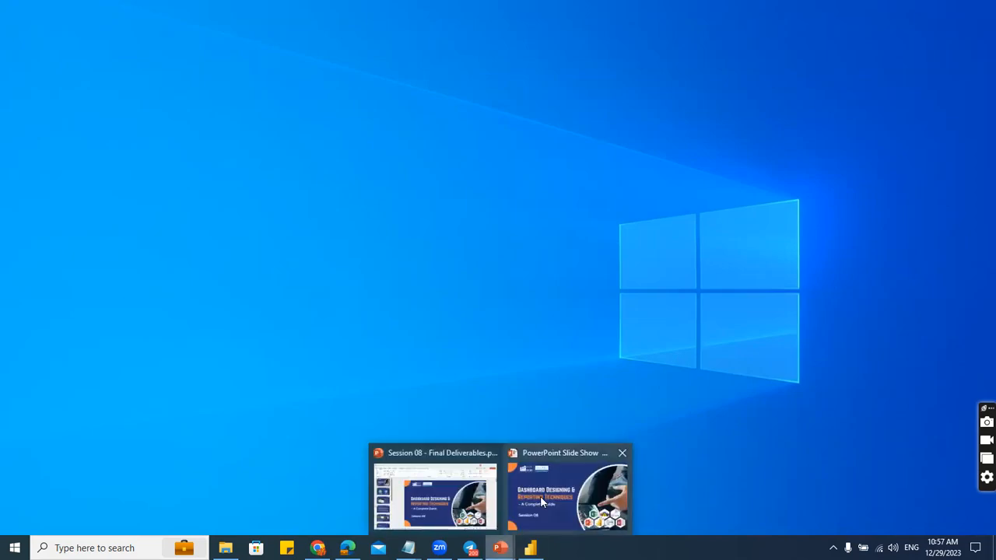
{"action": "left_click", "coordinate": [544, 501]}
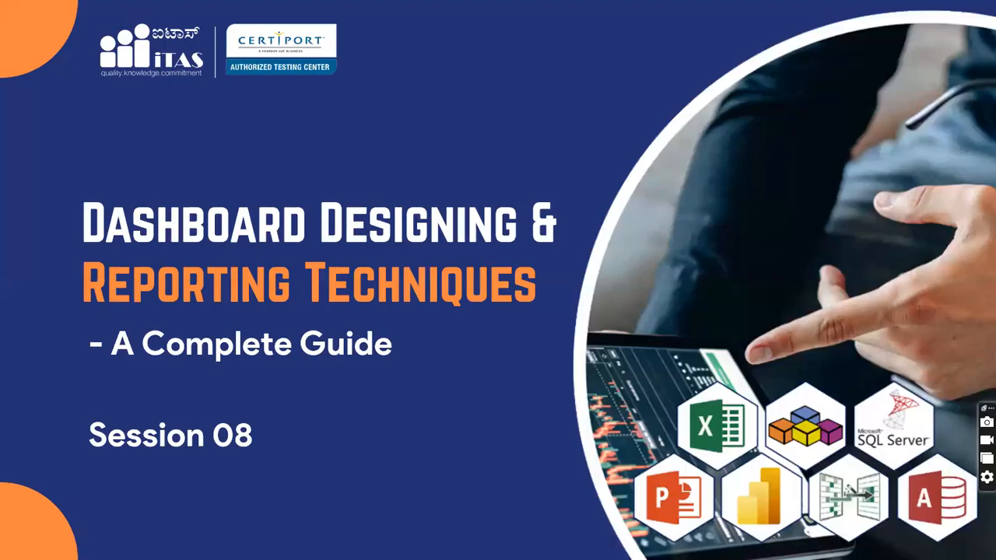